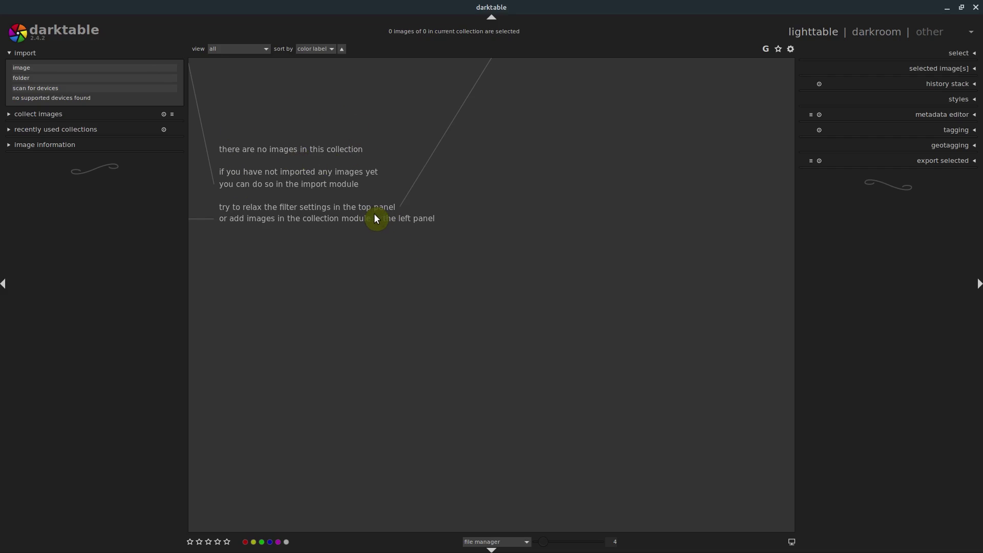
# - Collapse the import module so the empty 0-image collection shows
pyautogui.click(30, 53)
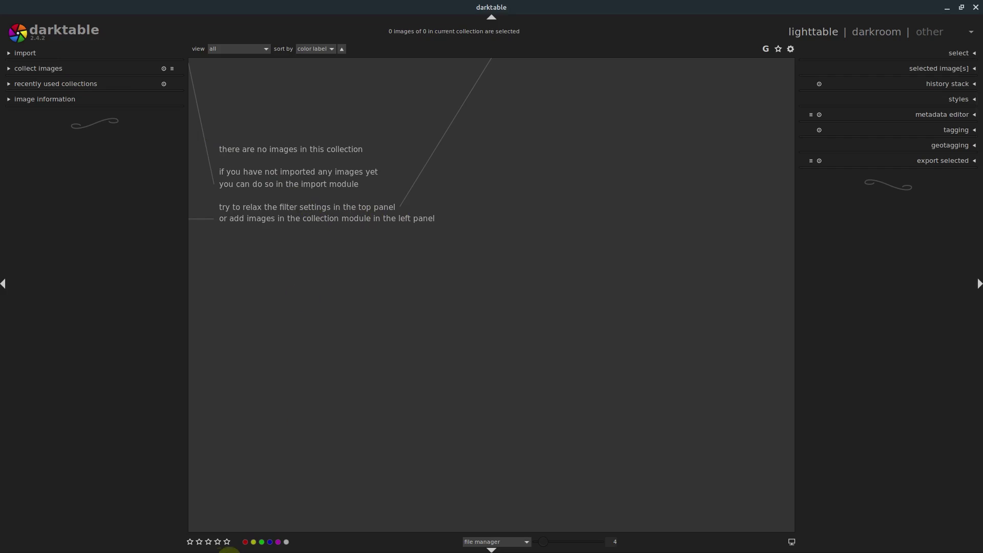
# - Open Pictures/Old_Scanned_Photos in Nemo and drag 027.jpg into darktable
pyautogui.click(116, 545)
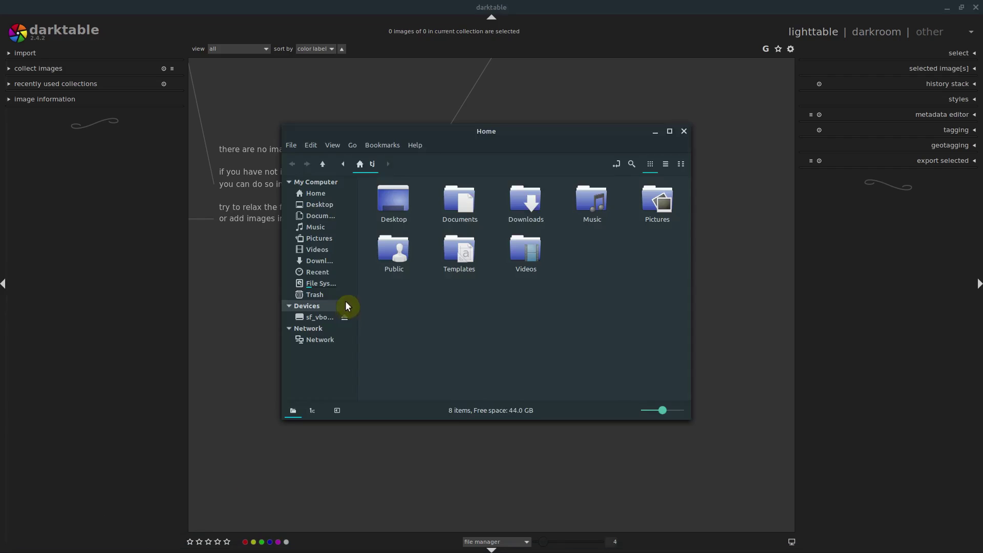
pyautogui.doubleClick(662, 219)
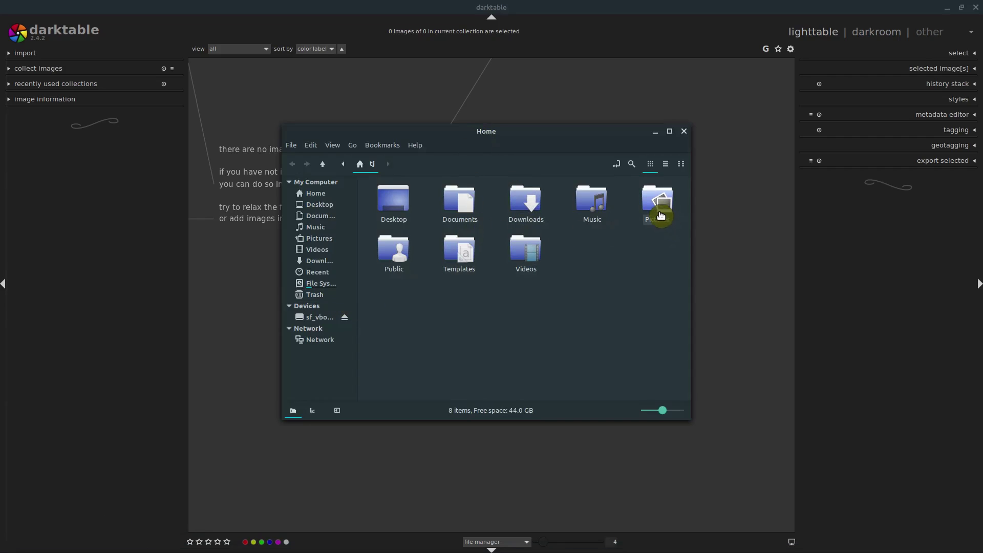
pyautogui.doubleClick(466, 207)
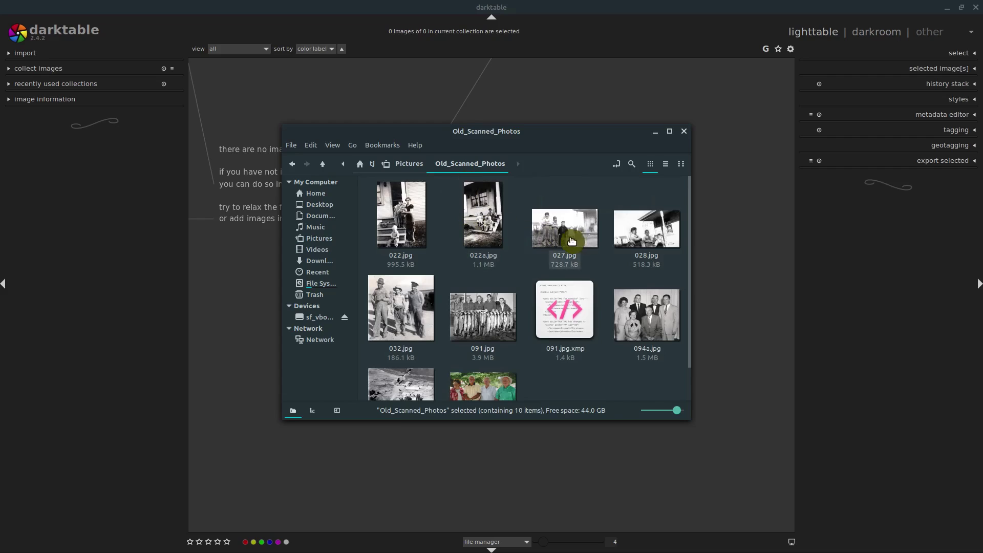
pyautogui.moveTo(567, 228); pyautogui.dragTo(239, 128)
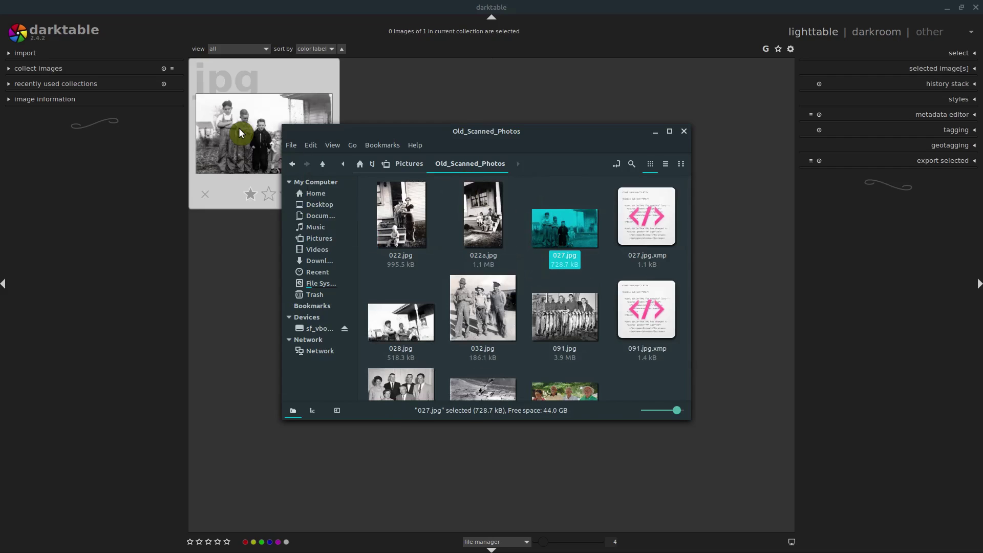
pyautogui.moveTo(353, 143); pyautogui.dragTo(606, 133)
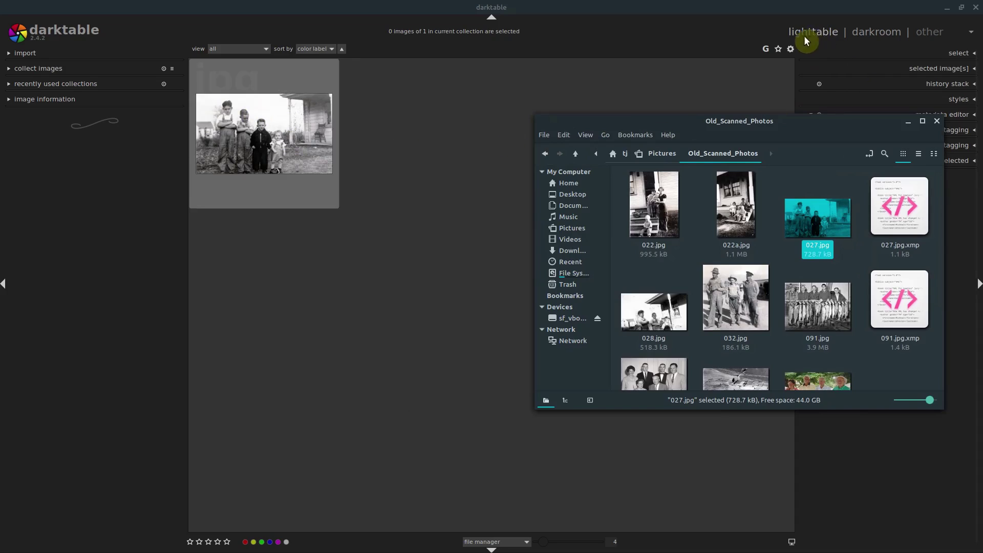
# - Drag 032.jpg, 99.jpg and 3000.jpg from the folder onto darktable's lighttable
pyautogui.moveTo(735, 299); pyautogui.dragTo(406, 330)
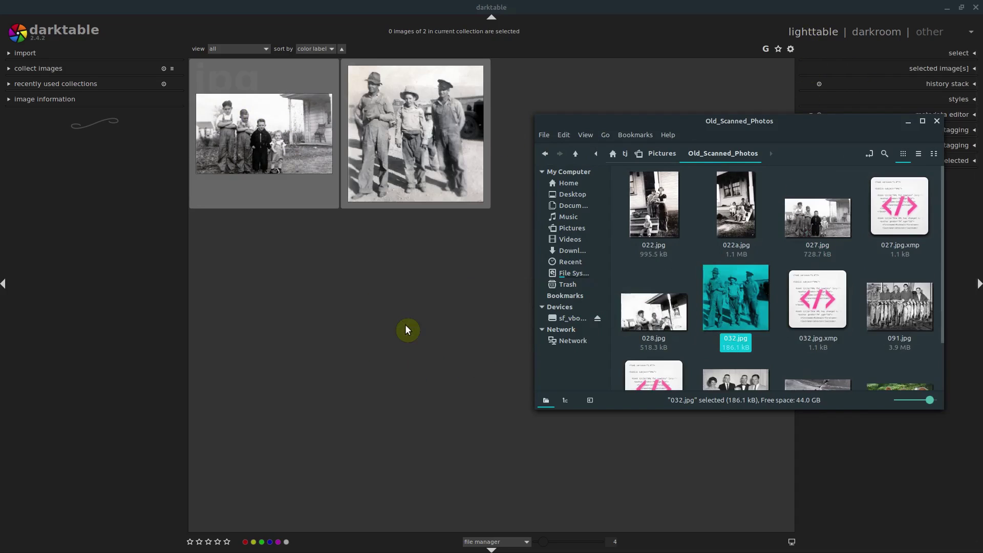
pyautogui.scroll(-2, 696, 284)
pyautogui.moveTo(817, 341); pyautogui.dragTo(425, 333)
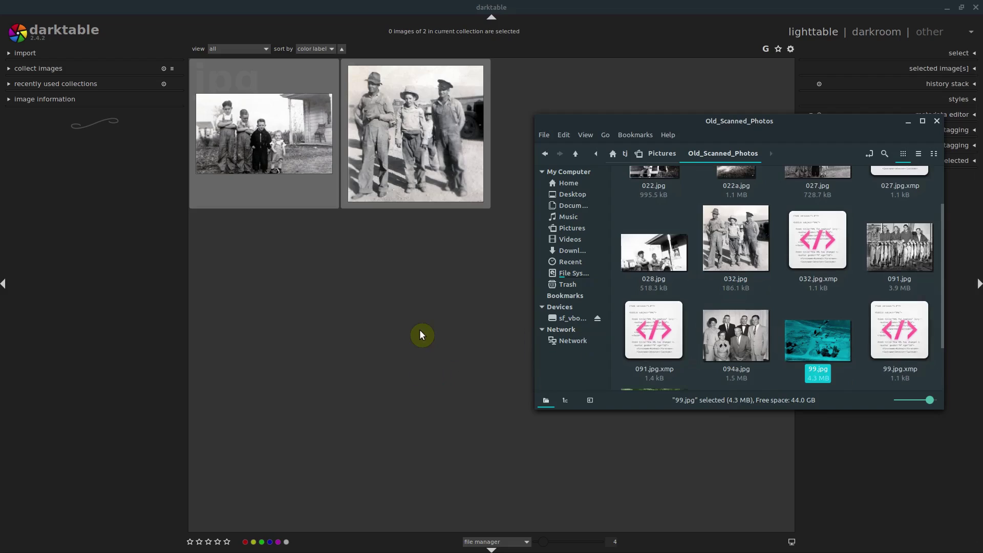
pyautogui.moveTo(771, 113); pyautogui.dragTo(770, 86)
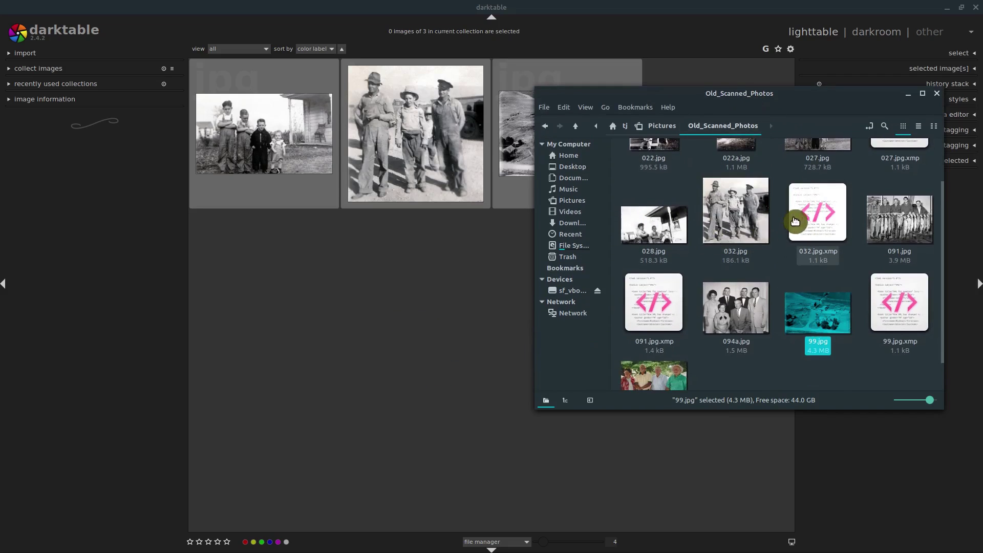
pyautogui.moveTo(942, 262); pyautogui.dragTo(943, 305)
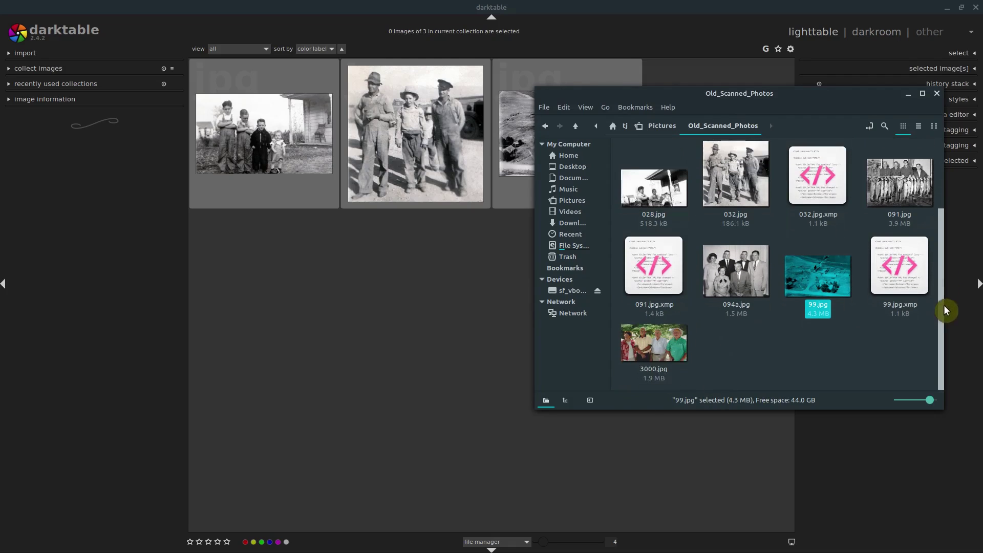
pyautogui.moveTo(654, 369); pyautogui.dragTo(356, 347)
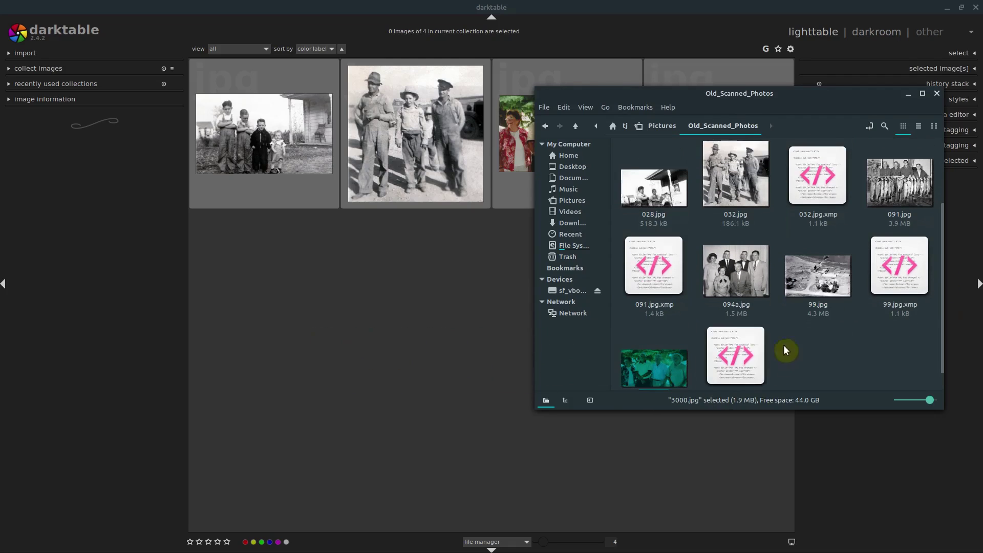
pyautogui.scroll(-1, 784, 346)
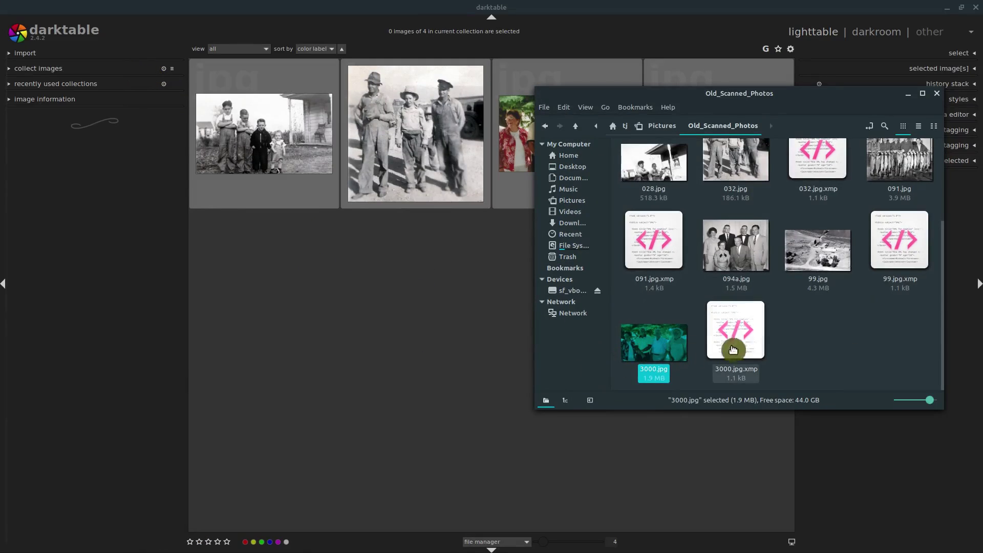
# - Inspect 3000.jpg.xmp in Xed, then view 3000.jpg in Xviewer, closing both
pyautogui.doubleClick(732, 343)
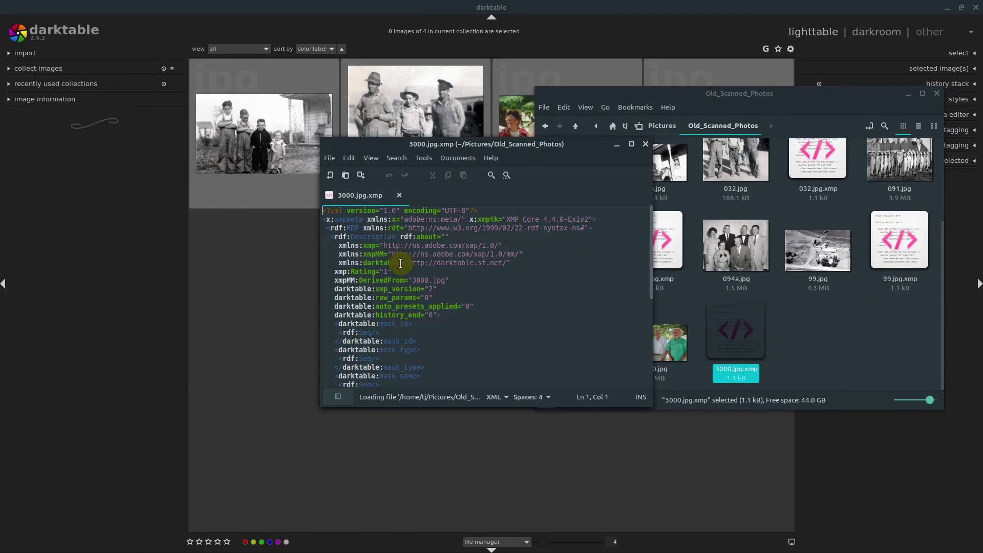
pyautogui.moveTo(651, 241); pyautogui.dragTo(649, 158)
pyautogui.click(645, 144)
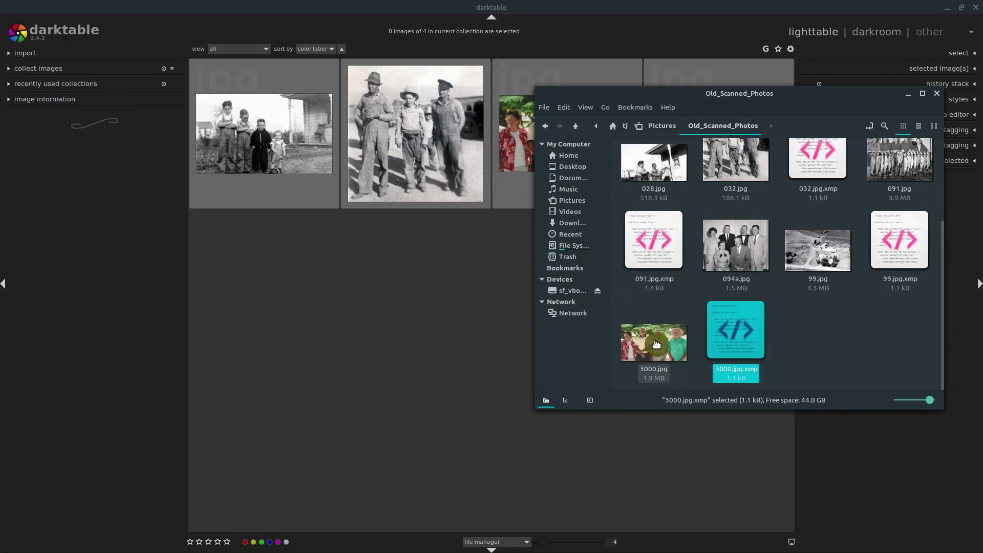
pyautogui.click(773, 324)
pyautogui.doubleClick(658, 342)
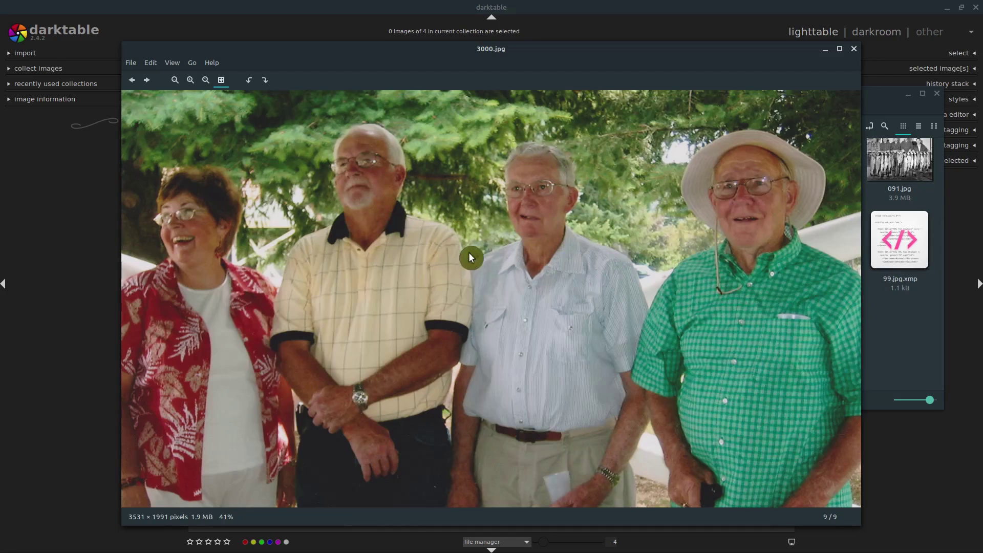
pyautogui.click(853, 53)
# - Reopen and close the 3000.jpg.xmp sidecar, then close the file manager
pyautogui.doubleClick(731, 344)
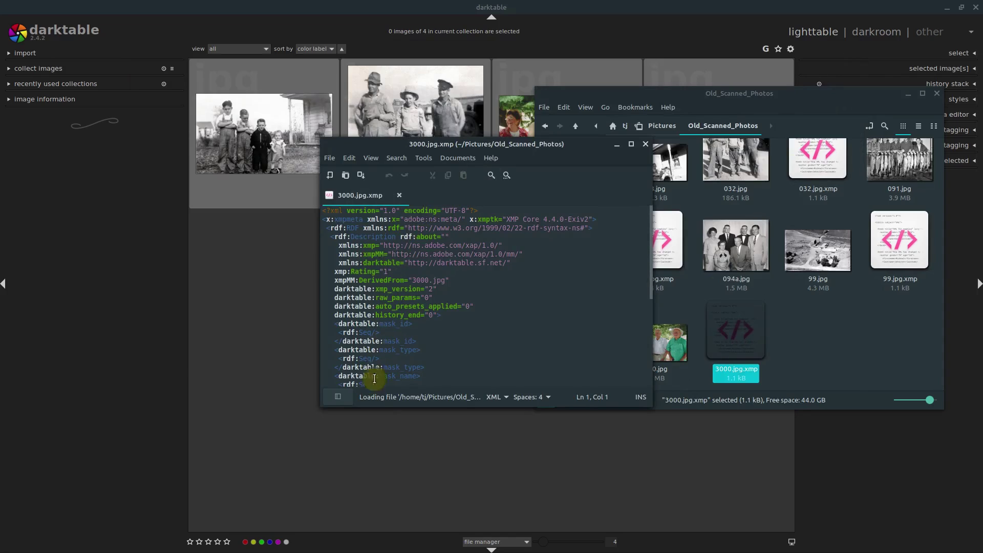
pyautogui.click(645, 144)
pyautogui.click(821, 314)
pyautogui.click(936, 94)
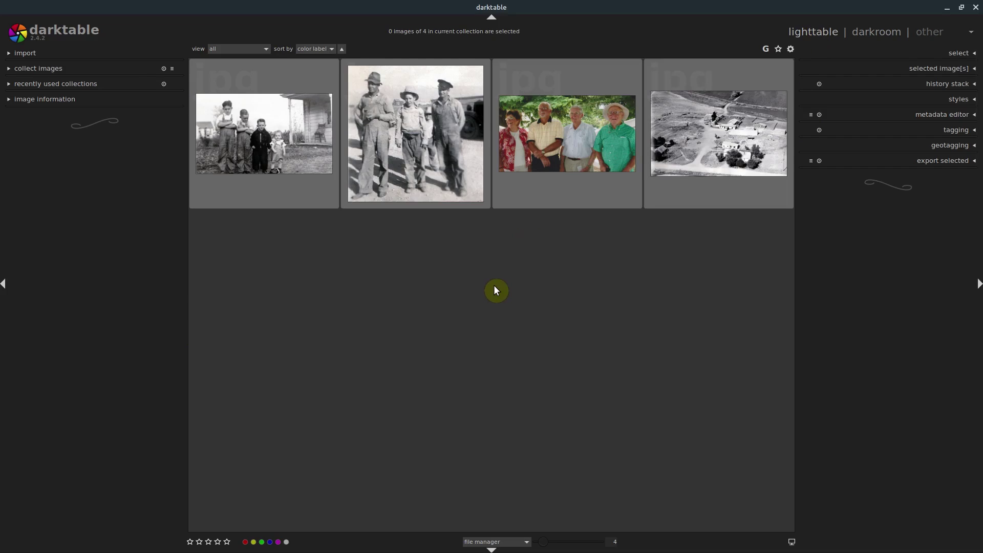
pyautogui.click(553, 139)
pyautogui.click(417, 122)
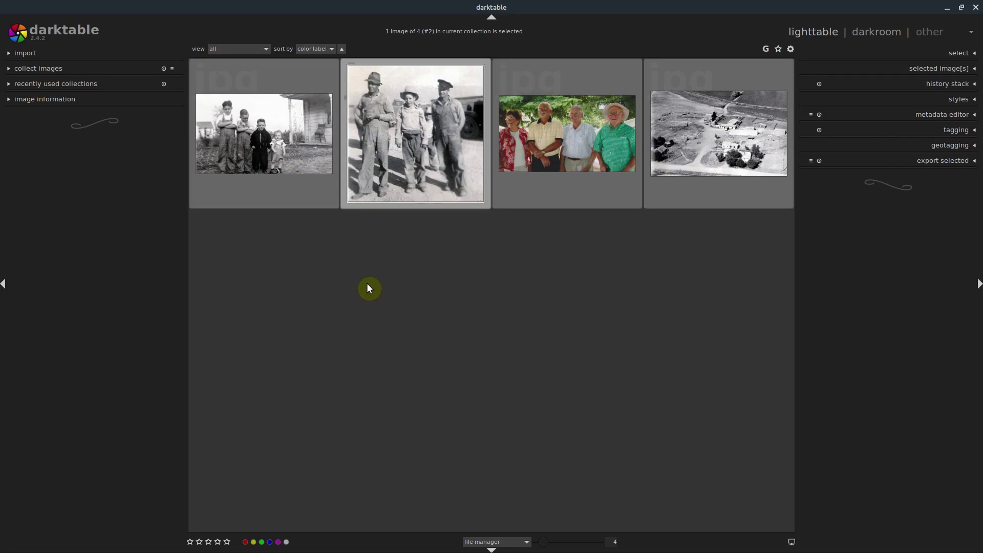
pyautogui.click(862, 30)
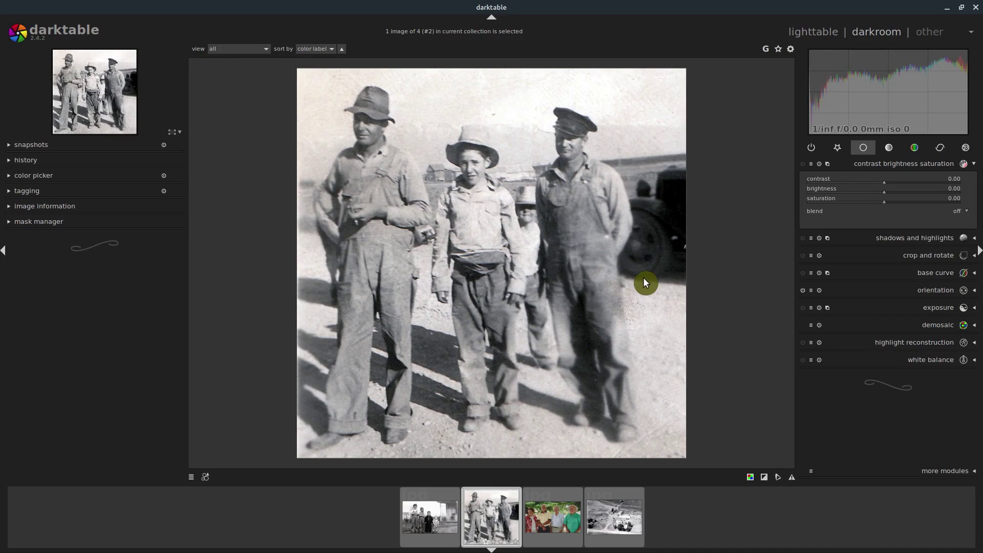
pyautogui.click(812, 35)
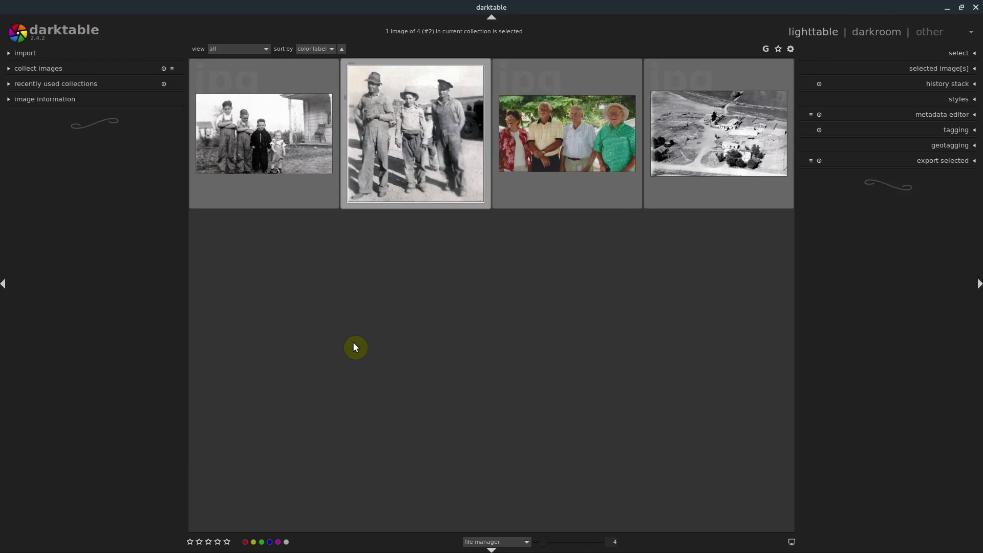
pyautogui.click(868, 36)
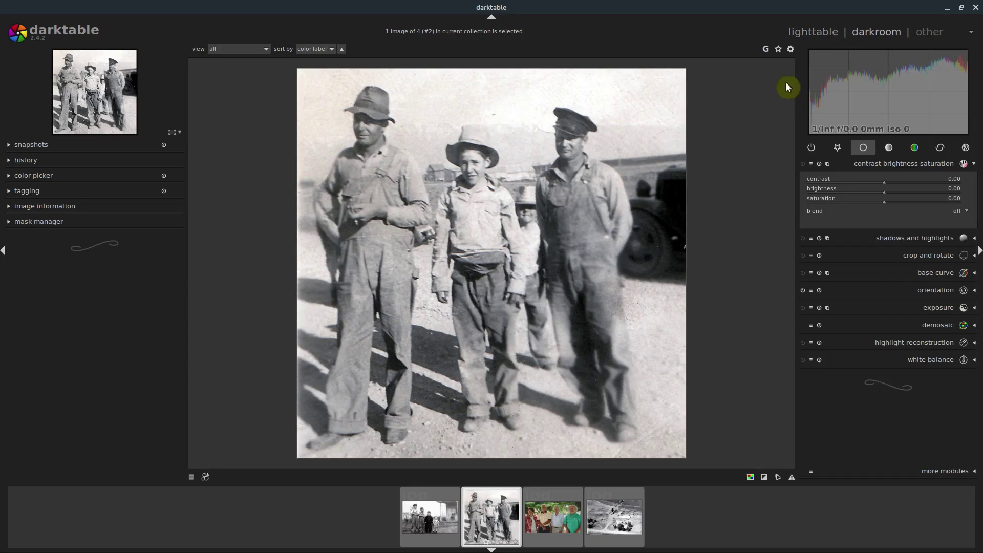
pyautogui.click(804, 31)
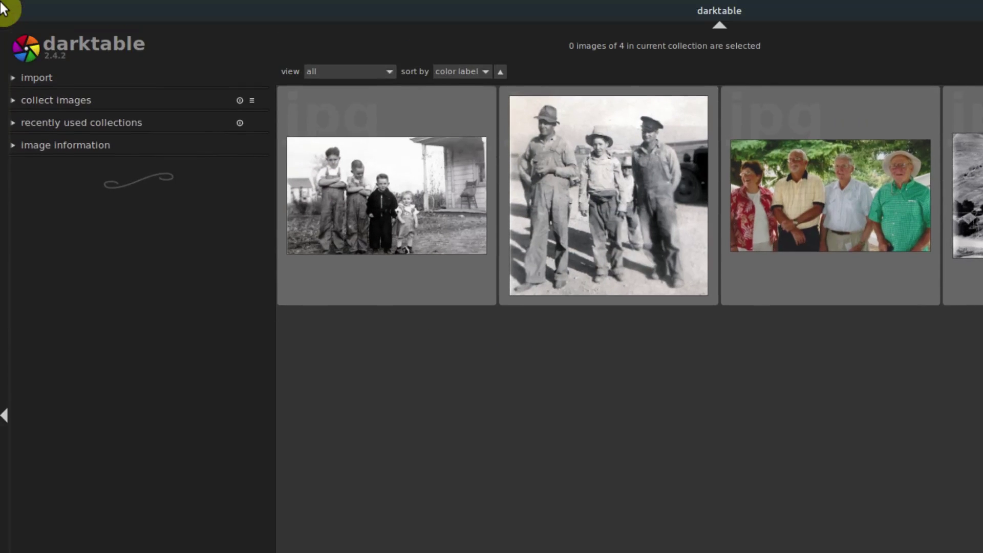
# - Import 022.jpg as a single image, then return to the lighttable
pyautogui.click(25, 52)
pyautogui.click(36, 100)
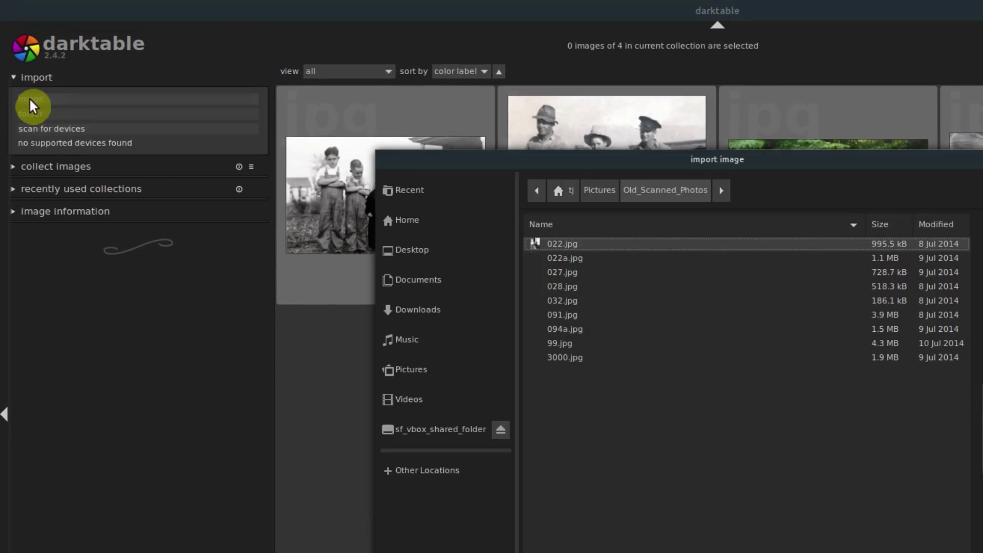
pyautogui.click(544, 244)
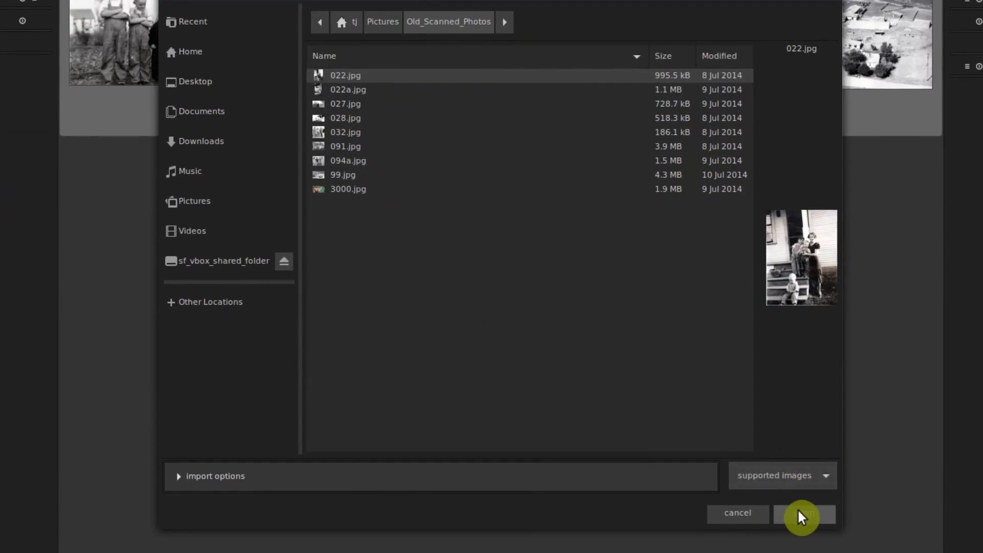
pyautogui.click(801, 515)
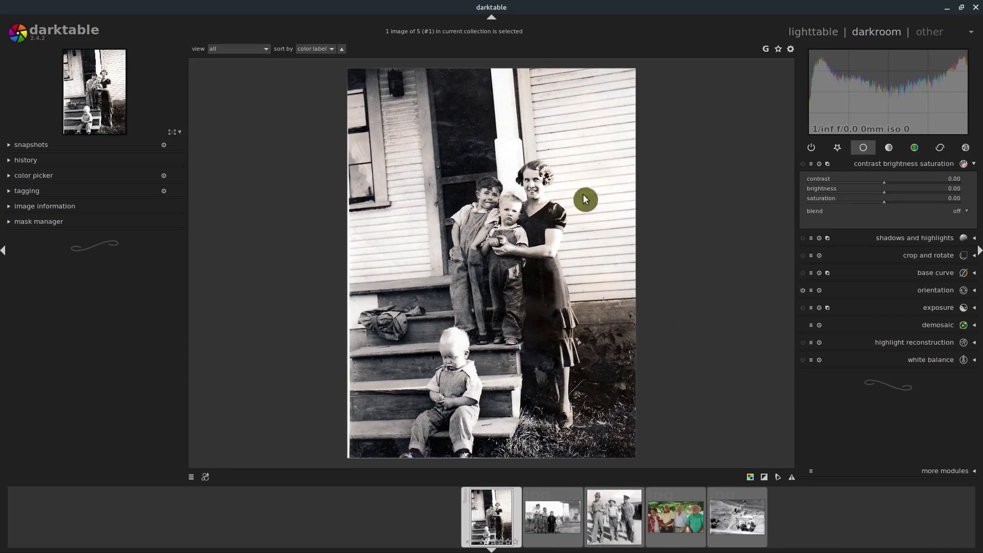
pyautogui.click(805, 37)
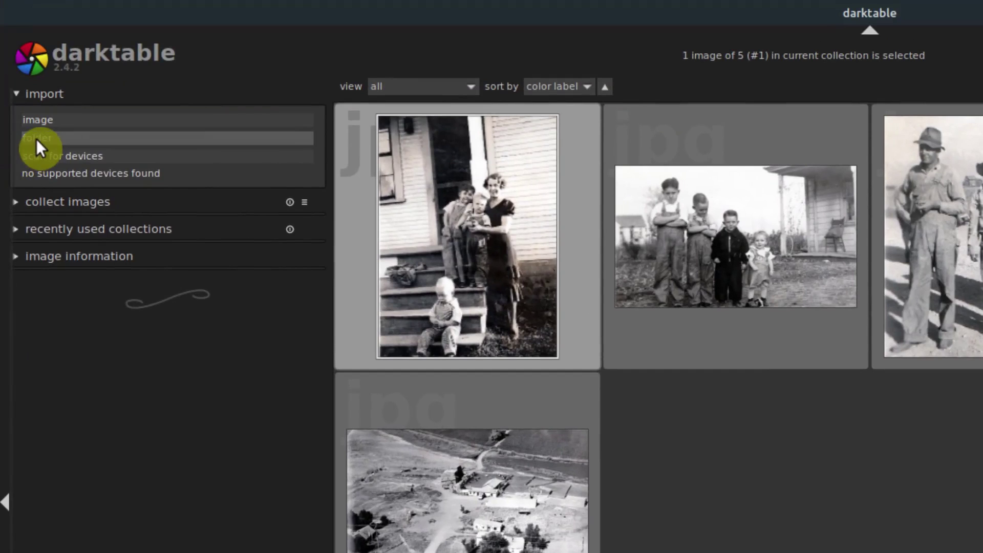
# - Import the whole Old_Scanned_Photos folder from Pictures
pyautogui.click(36, 139)
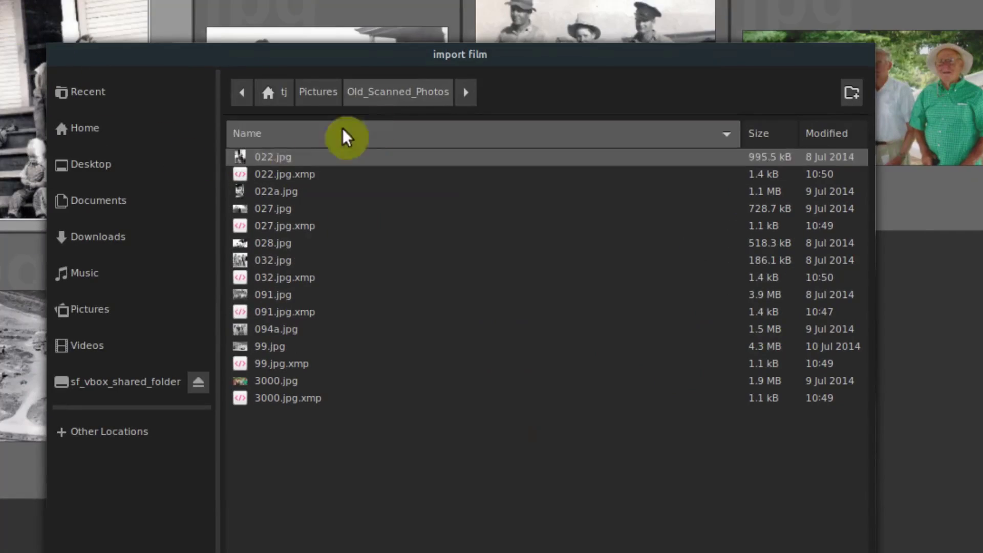
pyautogui.click(327, 94)
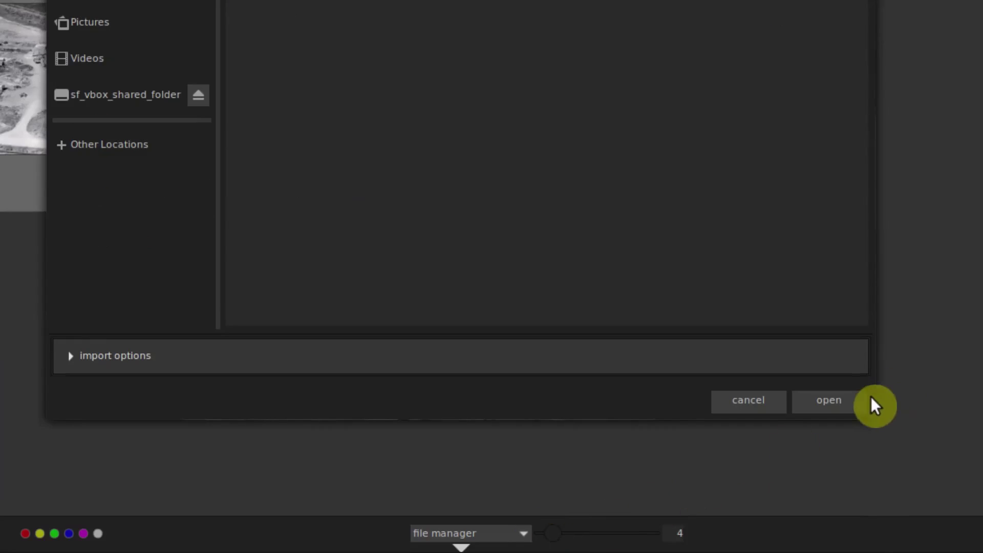
pyautogui.click(840, 401)
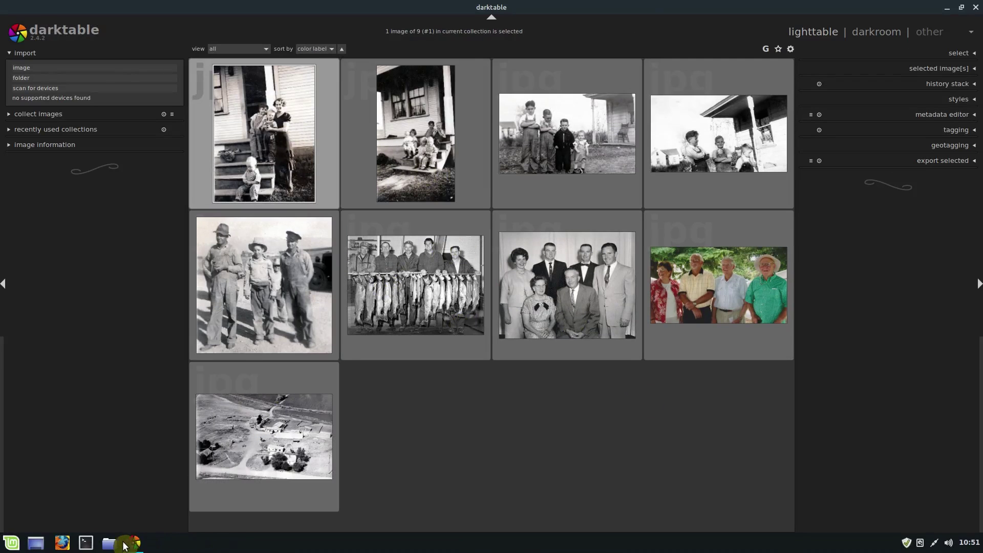
pyautogui.click(117, 543)
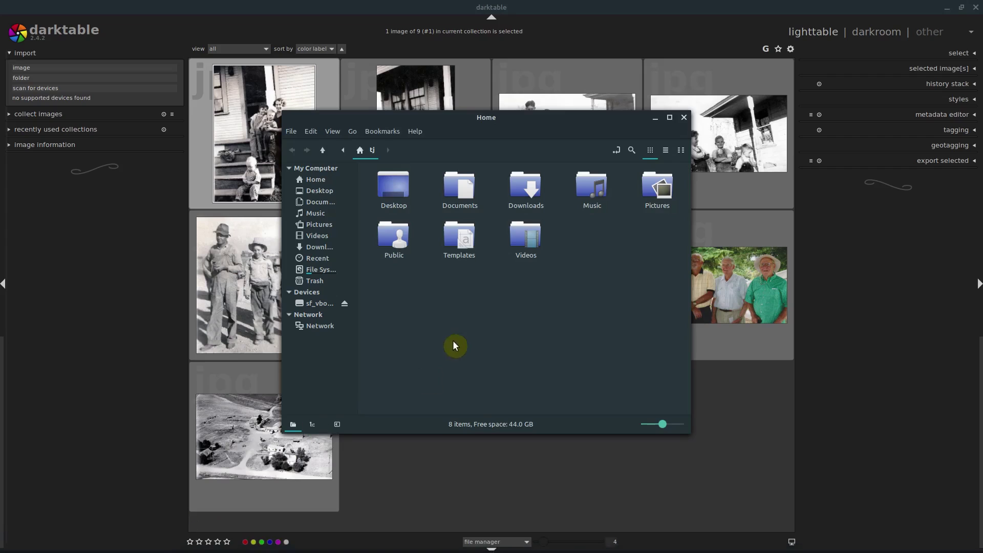
pyautogui.doubleClick(661, 188)
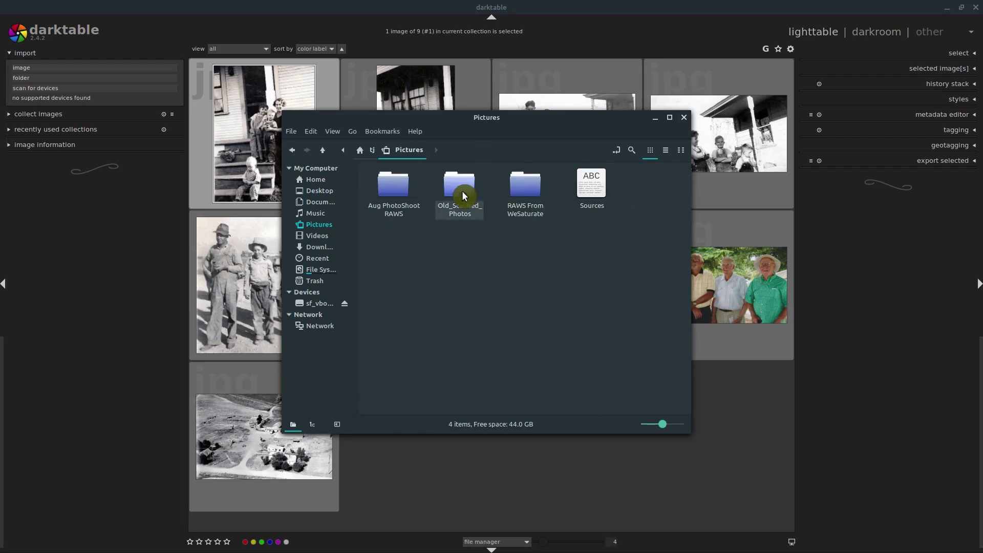
pyautogui.doubleClick(401, 196)
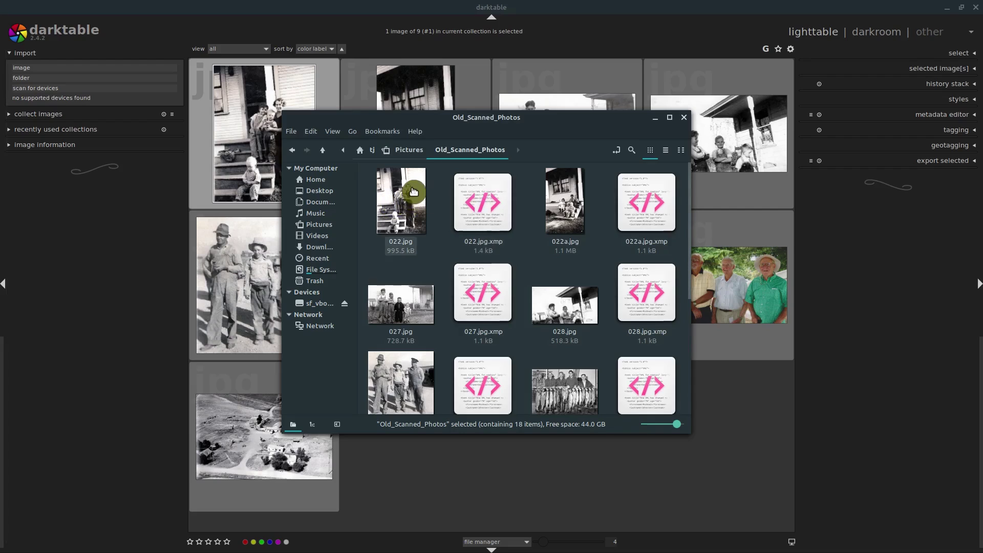
pyautogui.moveTo(408, 191)
pyautogui.mouseDown()
pyautogui.moveTo(281, 92)
pyautogui.moveTo(390, 200)
pyautogui.moveTo(374, 207)
pyautogui.moveTo(404, 202)
pyautogui.mouseUp()
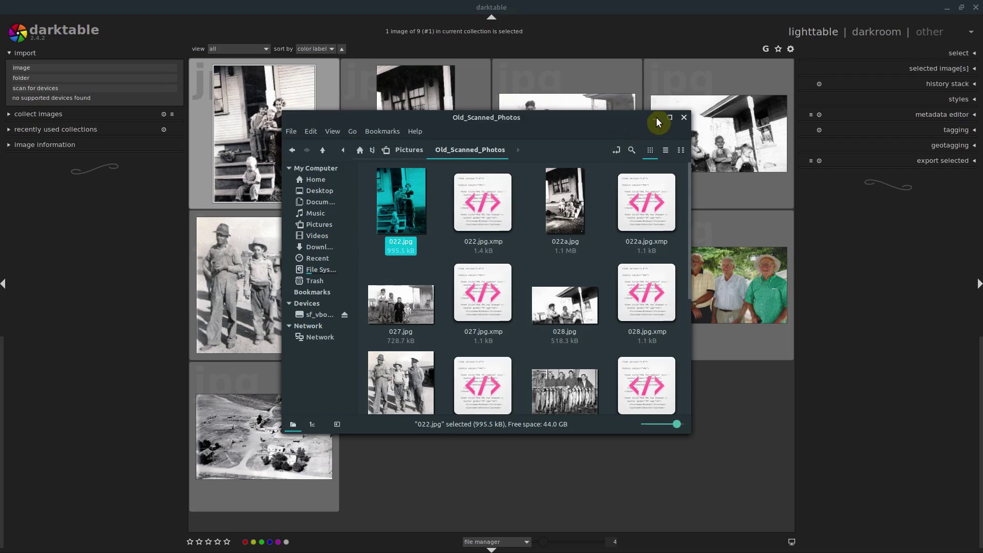
pyautogui.click(685, 121)
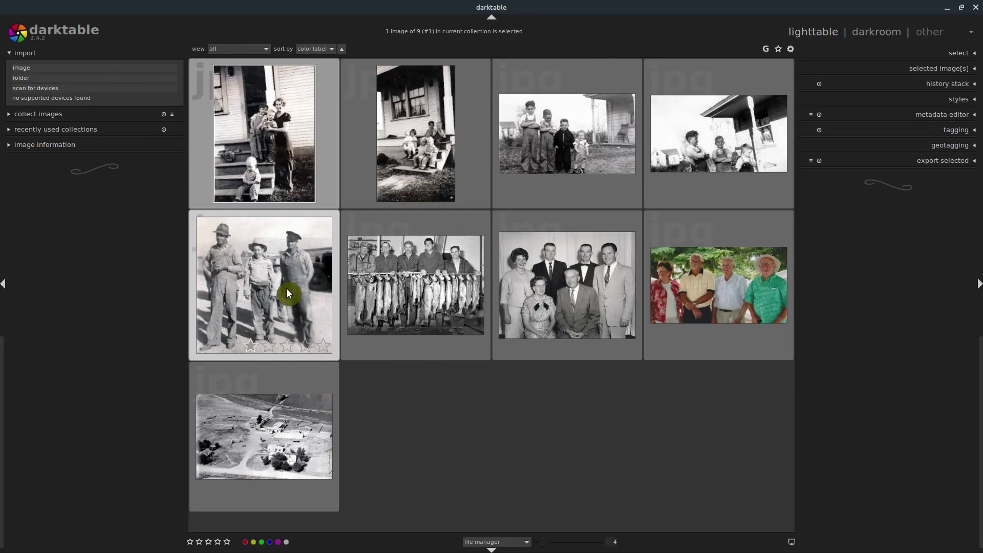
# - Clear the thumbnail selection with Ctrl+Shift+A and give the porch steps photo four stars
pyautogui.click(540, 282)
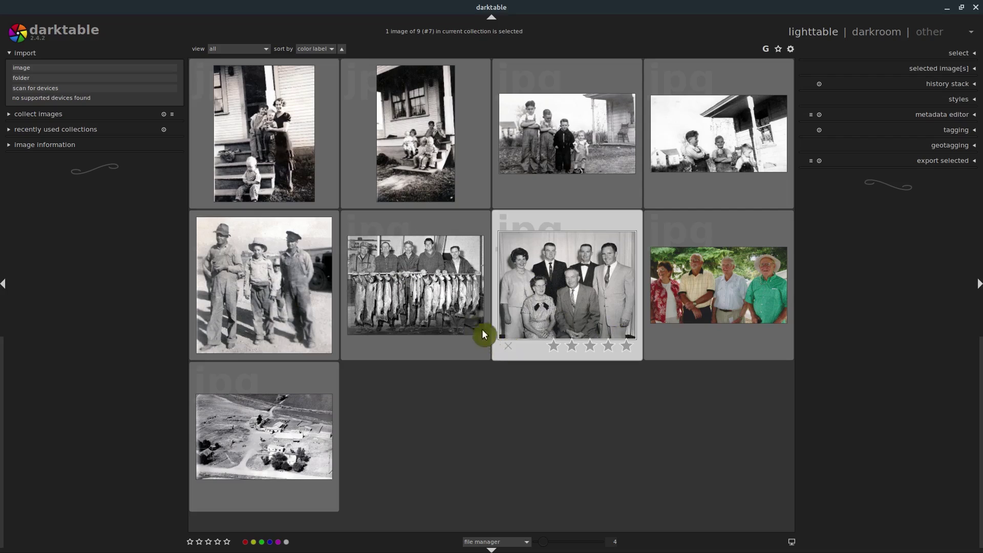
pyautogui.hotkey('ctrl', 'shift', 'a')
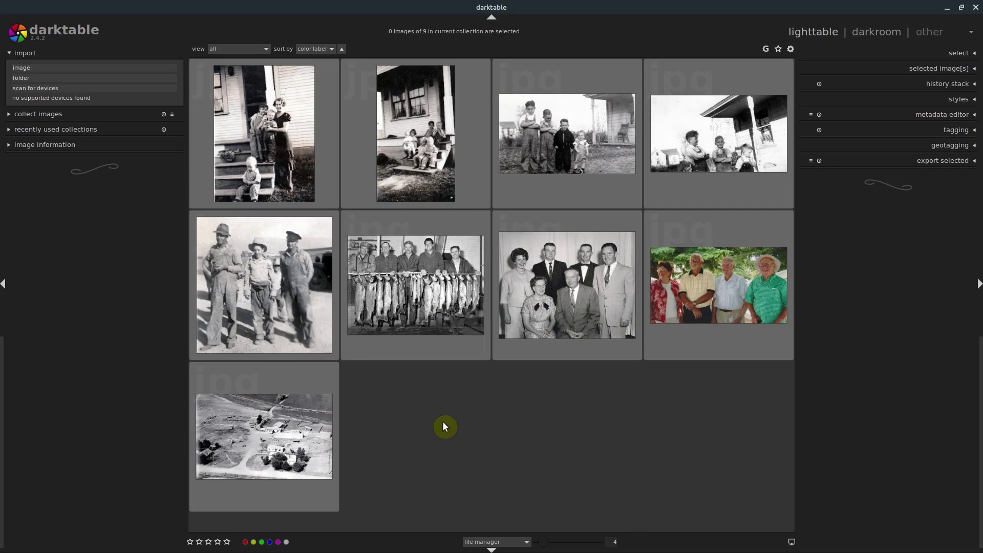
pyautogui.click(299, 481)
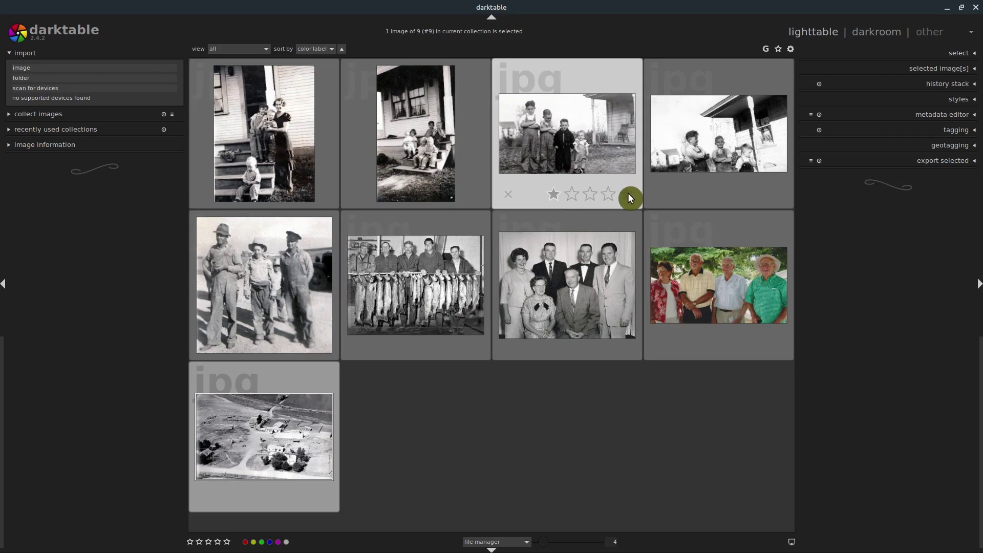
pyautogui.click(456, 194)
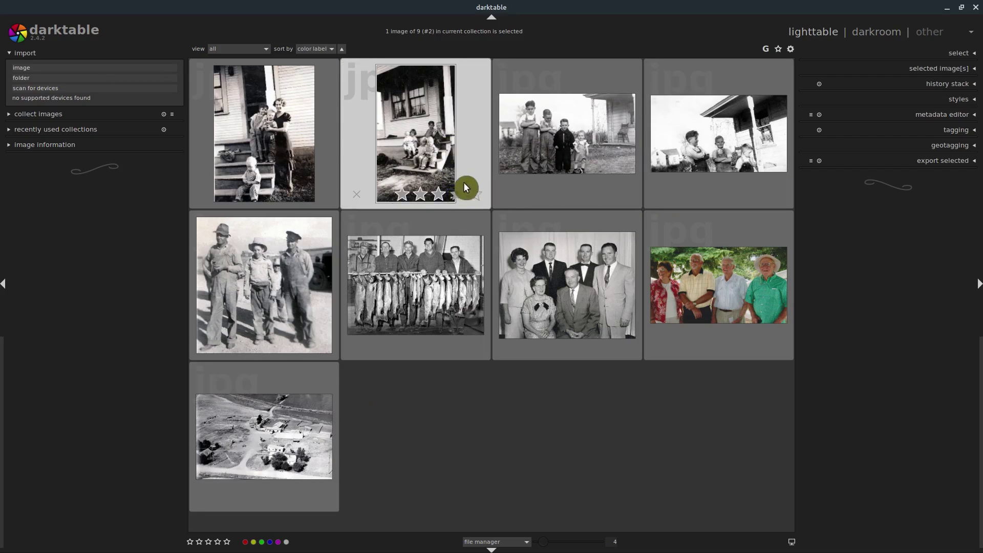
pyautogui.click(352, 106)
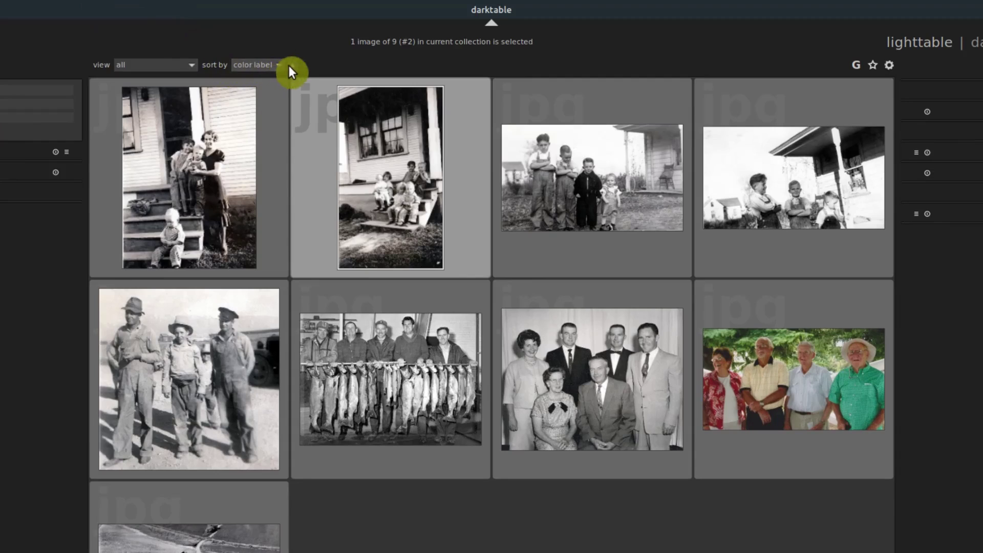
# - Change the lighttable 'sort by' setting from colour label to 'rating'
pyautogui.click(274, 65)
pyautogui.scroll(-1, 267, 46)
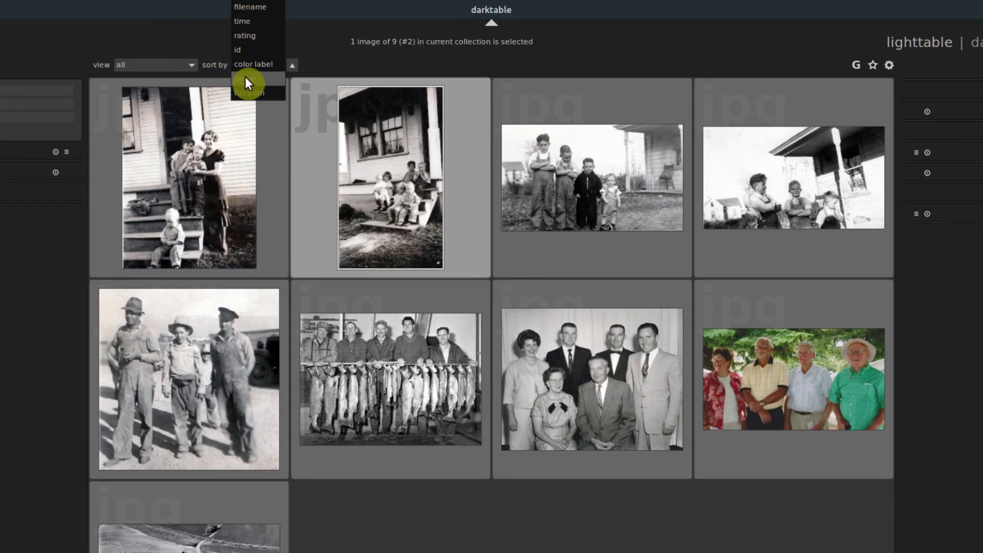
pyautogui.click(251, 36)
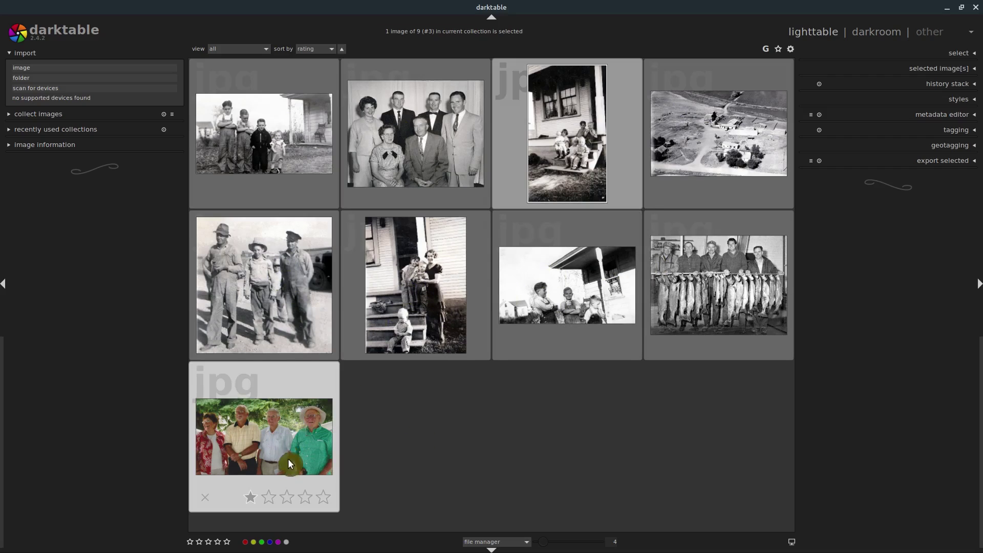
# - Give the woman-and-children steps photo red, blue and purple colour labels
pyautogui.click(416, 273)
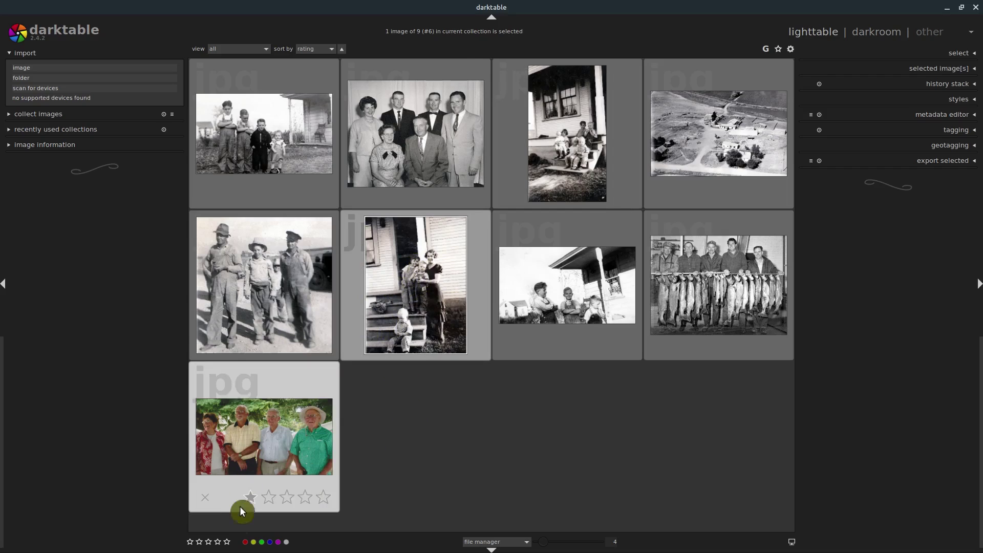
pyautogui.click(245, 541)
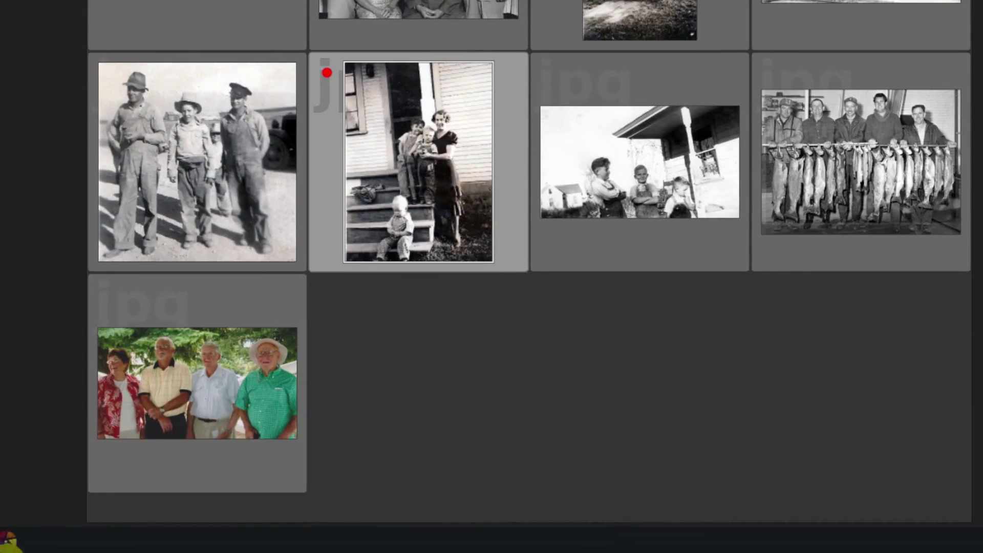
pyautogui.click(207, 537)
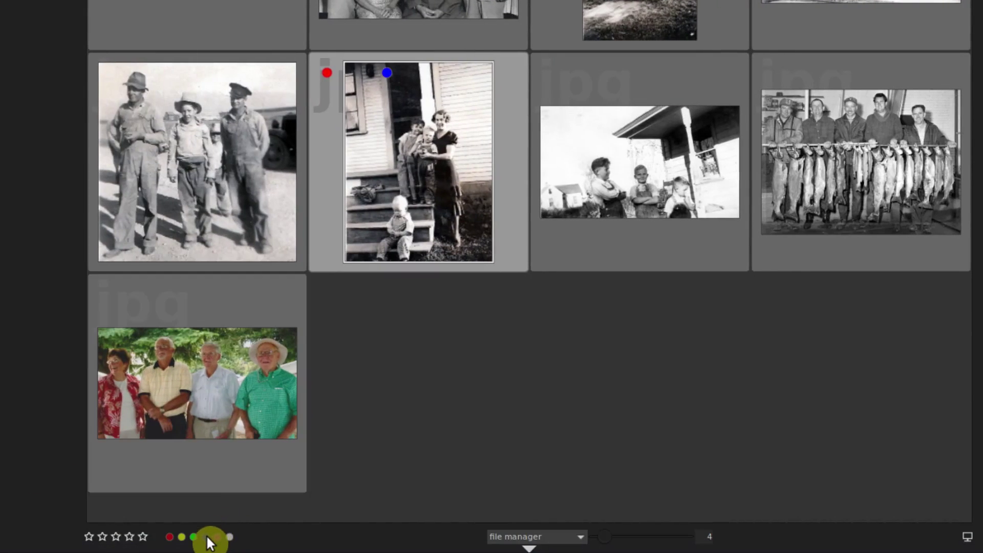
pyautogui.click(216, 536)
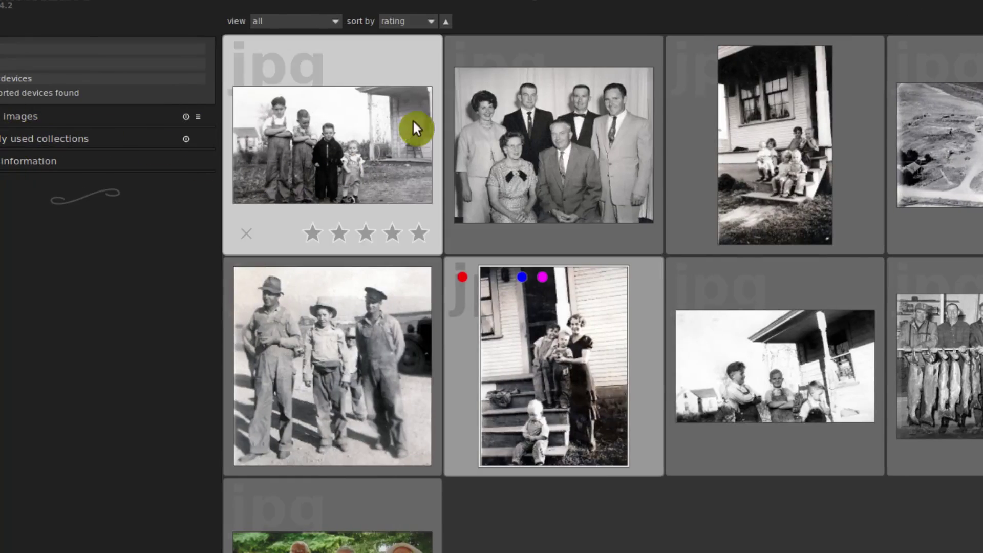
# - Give the four-person colour photo and the three men photo green labels
pyautogui.click(172, 120)
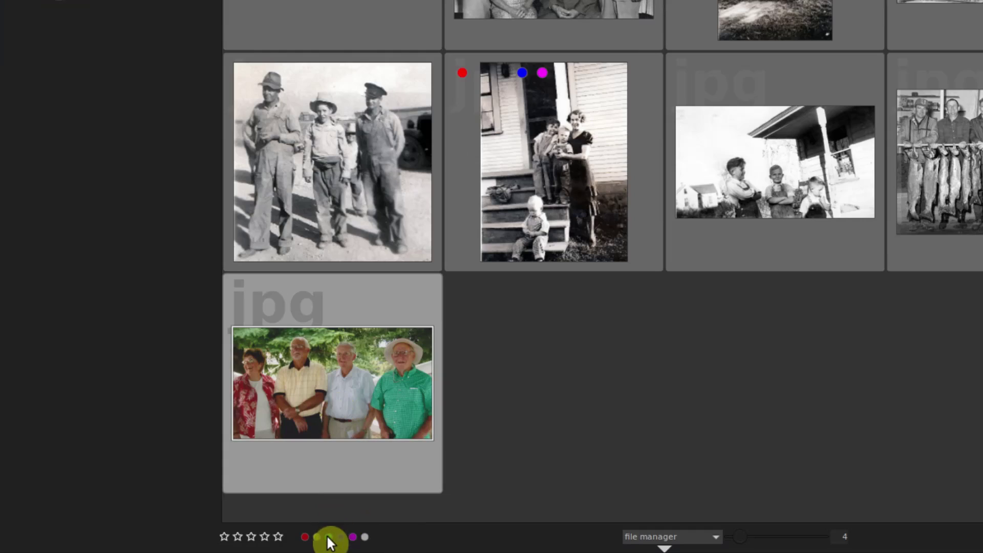
pyautogui.click(328, 536)
pyautogui.click(322, 190)
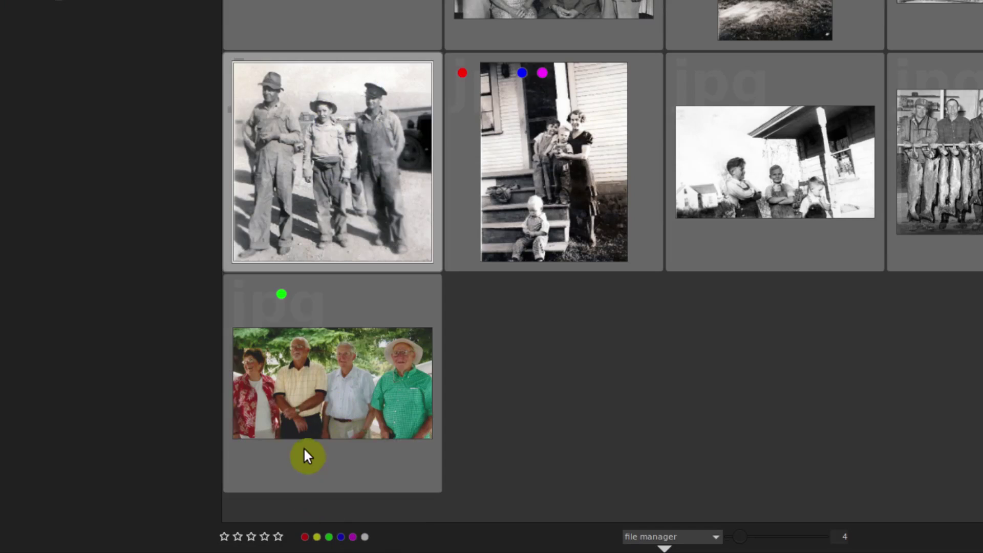
pyautogui.click(328, 536)
pyautogui.click(499, 379)
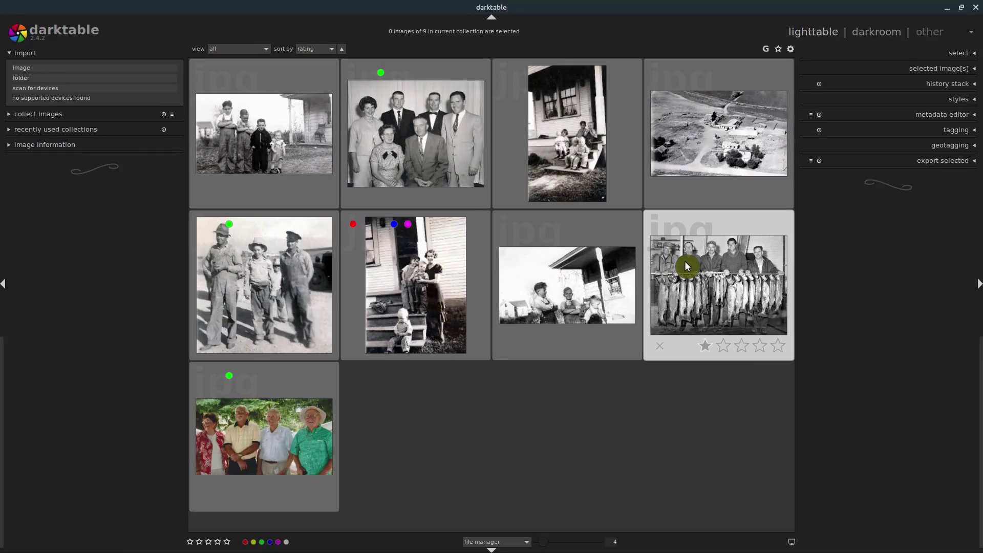
# - Label the fishing, porch children and two other photos green, then deselect
pyautogui.click(686, 262)
pyautogui.keyDown('ctrl'); pyautogui.click(610, 265); pyautogui.keyUp('ctrl')
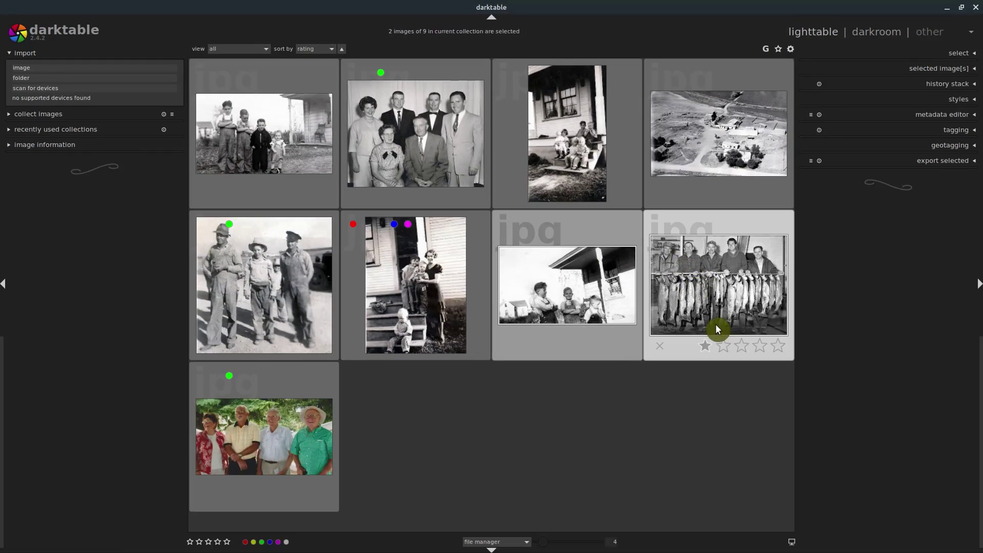
pyautogui.keyDown('ctrl'); pyautogui.click(269, 129); pyautogui.keyUp('ctrl')
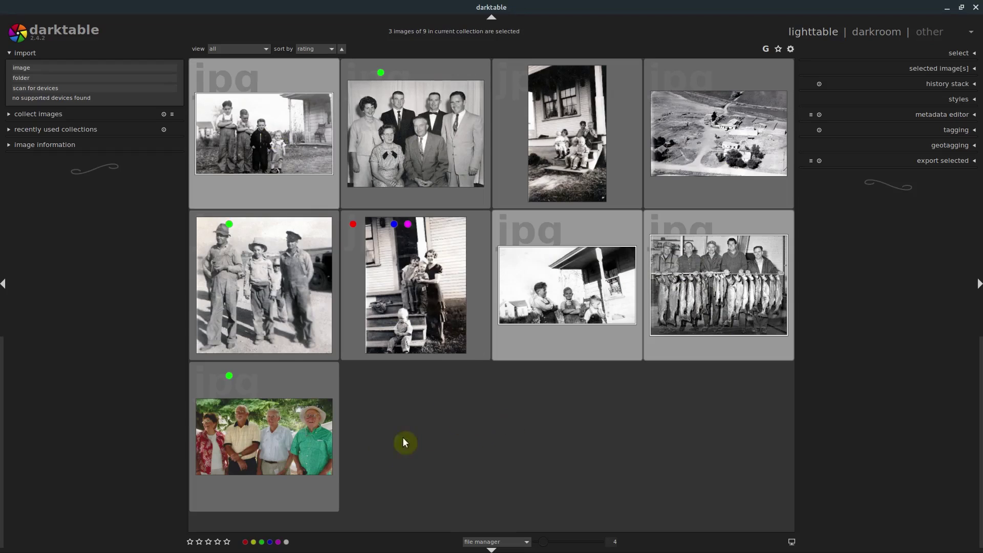
pyautogui.click(261, 541)
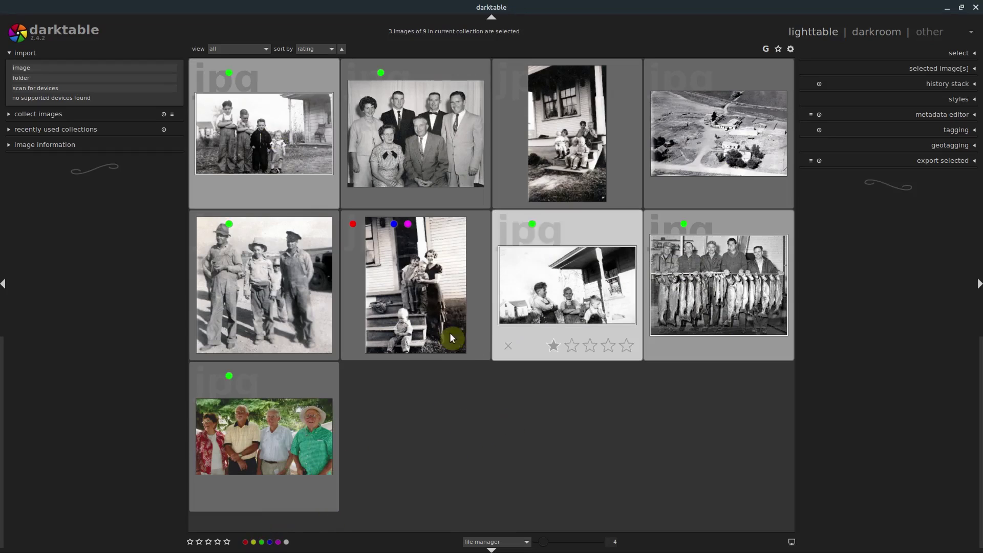
pyautogui.click(447, 434)
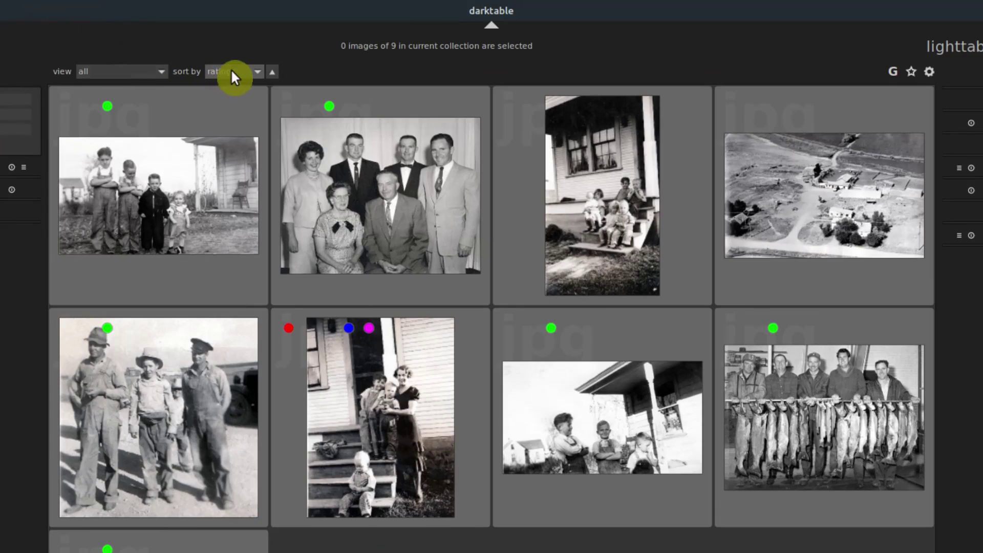
# - Switch the lighttable 'sort by' dropdown to 'color label'
pyautogui.click(311, 49)
pyautogui.click(227, 101)
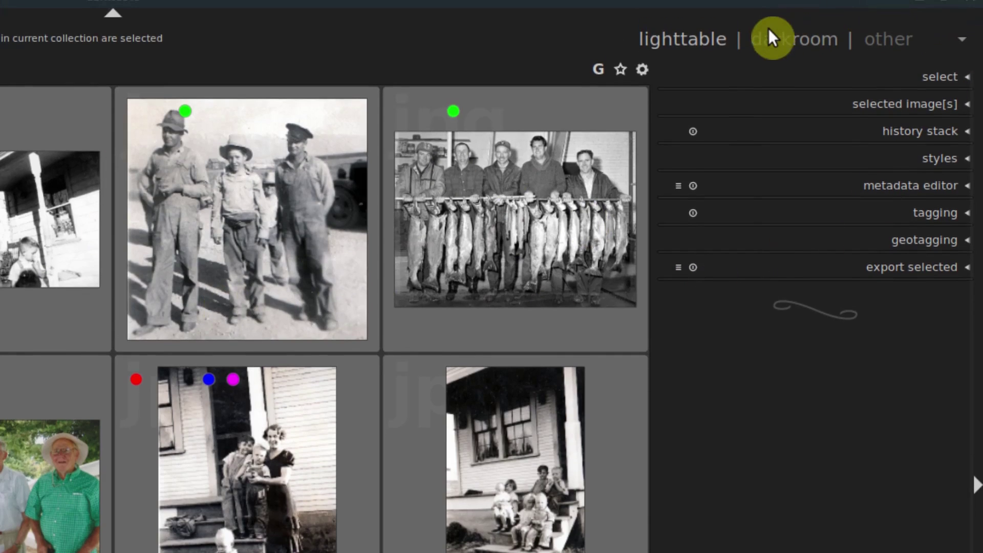
# - Select the fishing photo thumbnail and open it in the darkroom
pyautogui.click(474, 239)
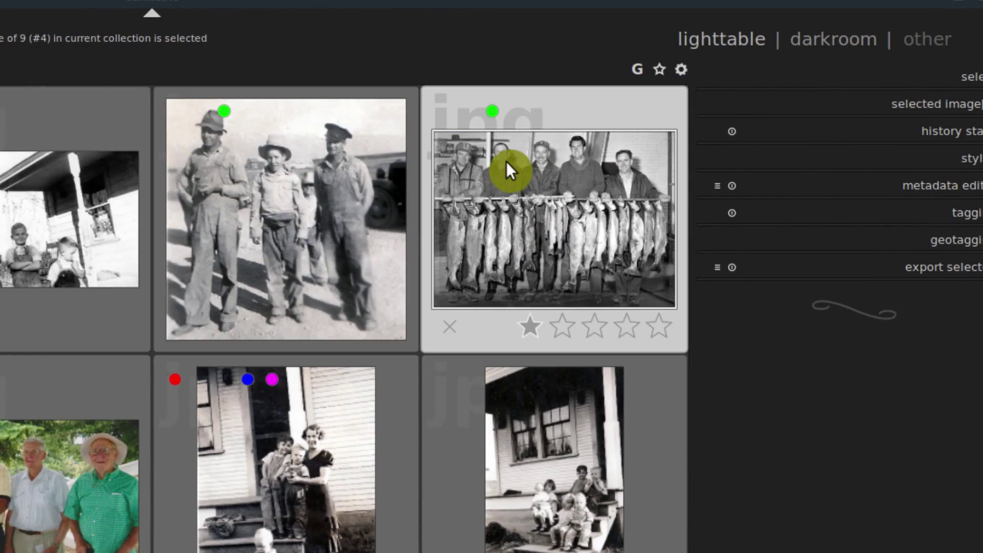
pyautogui.click(819, 41)
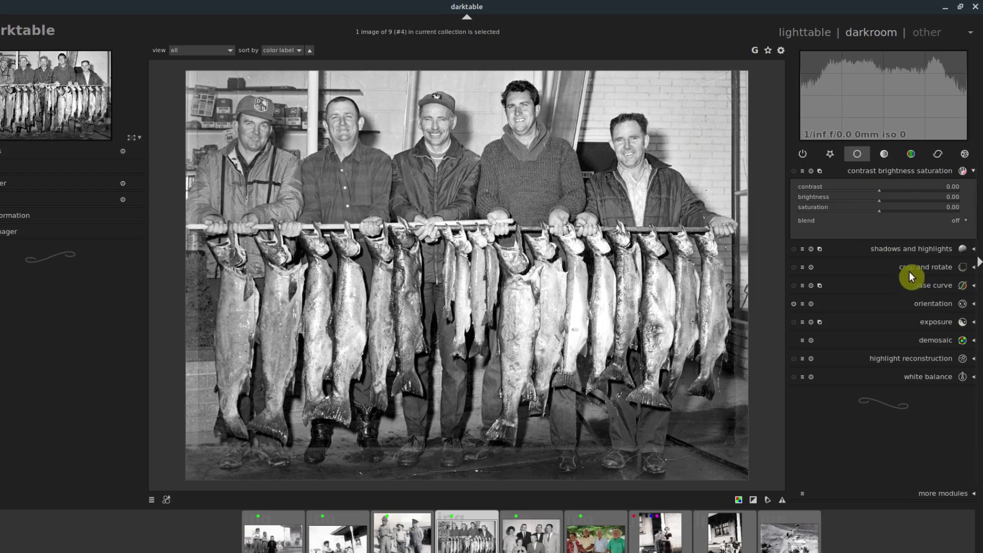
# - In the exposure module, set black level 0.0249 and exposure -1.08 EV
pyautogui.click(927, 323)
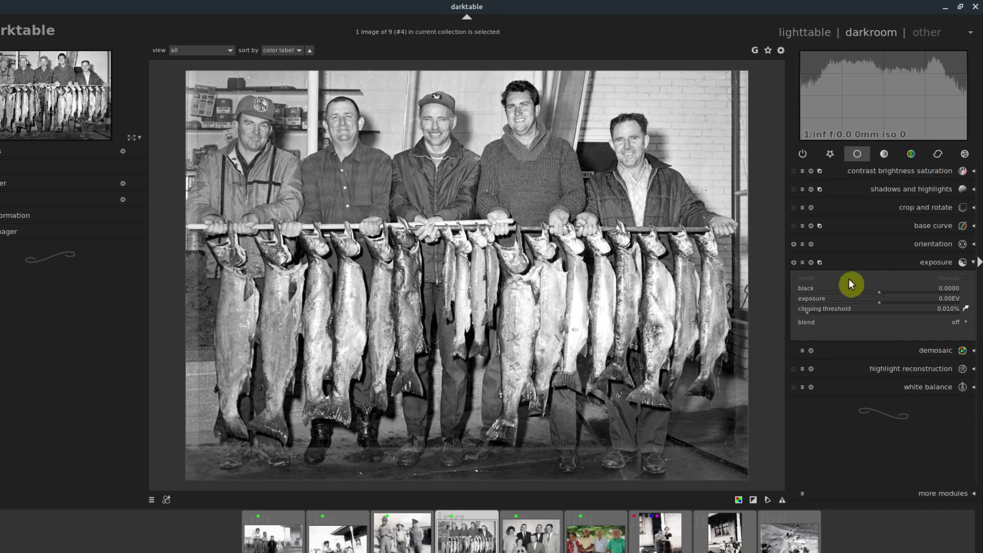
pyautogui.moveTo(874, 290); pyautogui.dragTo(899, 285)
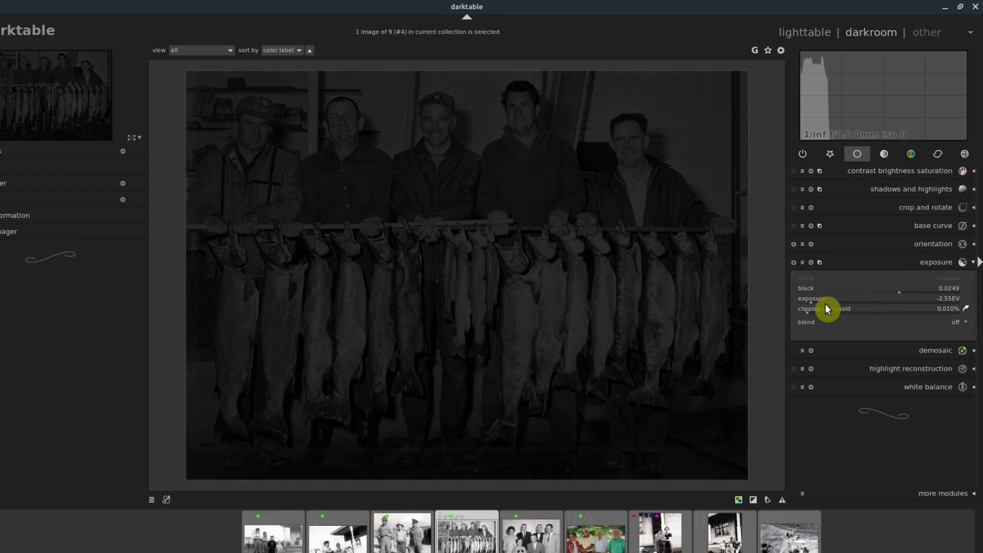
pyautogui.moveTo(811, 302); pyautogui.dragTo(850, 299)
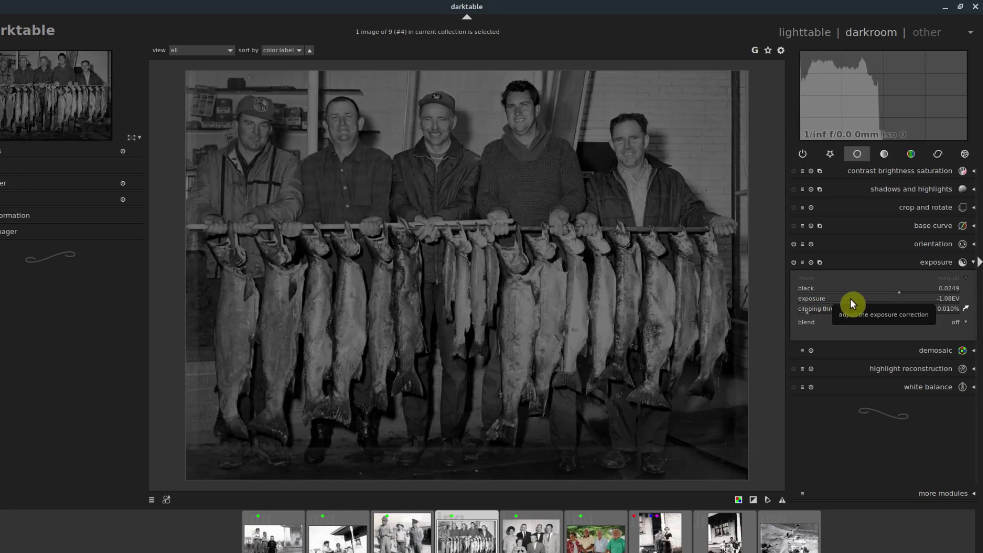
# - In crop and rotate, switch to a freehand aspect and rough out a crop around the faces
pyautogui.click(909, 208)
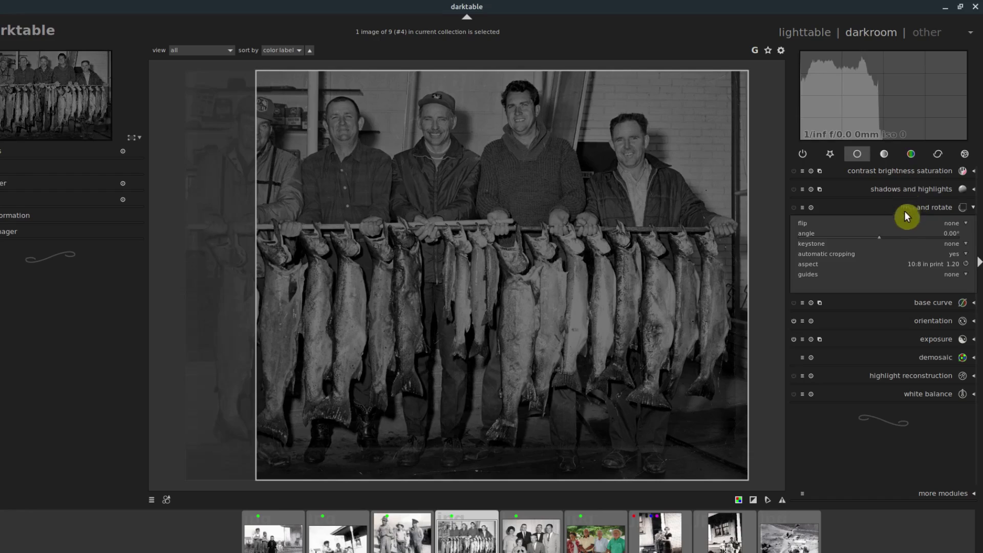
pyautogui.click(948, 266)
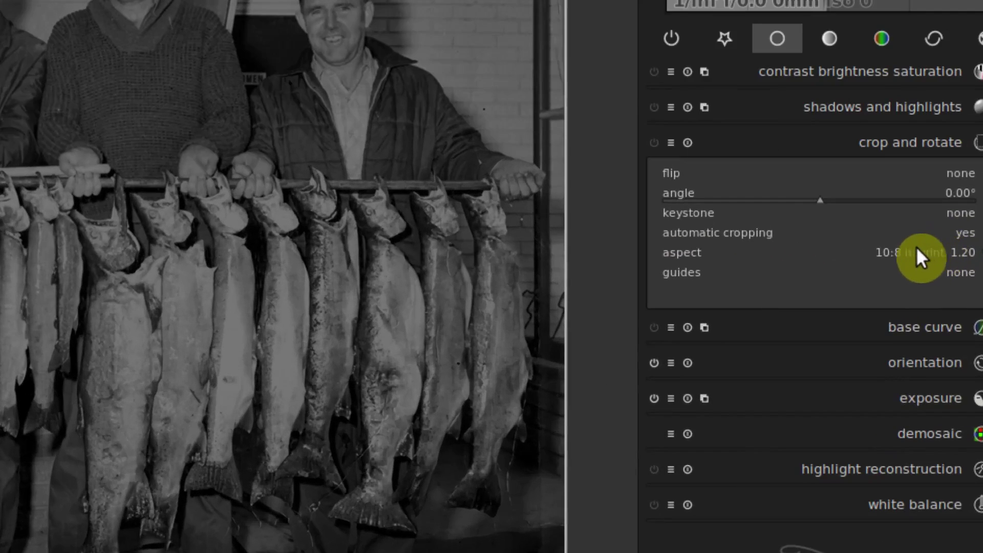
pyautogui.click(924, 265)
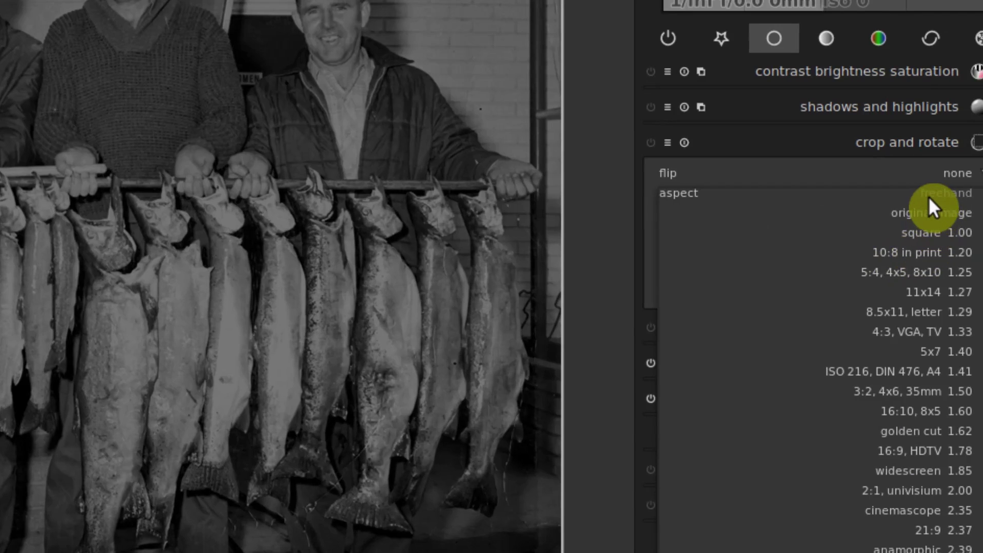
pyautogui.click(929, 195)
pyautogui.moveTo(478, 60); pyautogui.dragTo(558, 220)
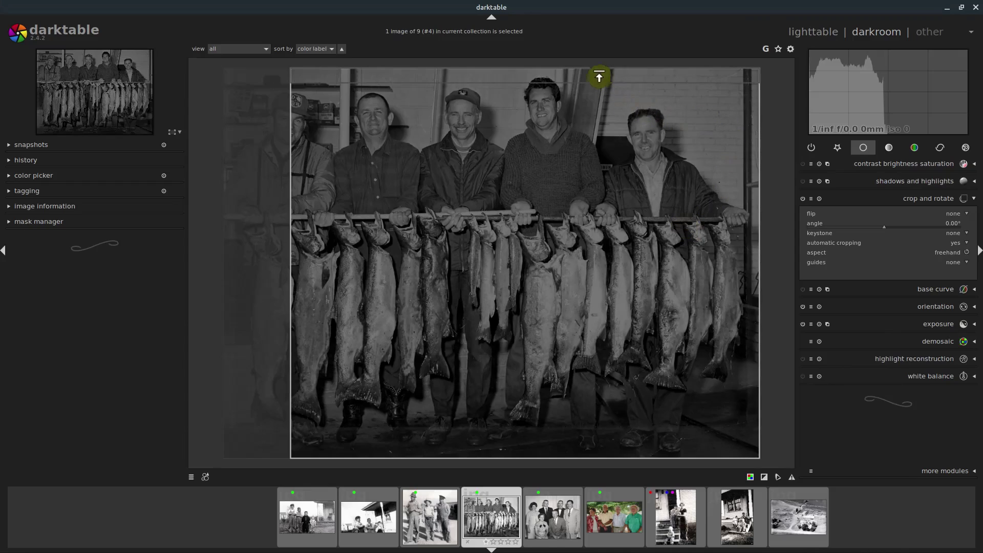
pyautogui.moveTo(598, 77); pyautogui.dragTo(504, 115)
pyautogui.moveTo(481, 258); pyautogui.dragTo(472, 165)
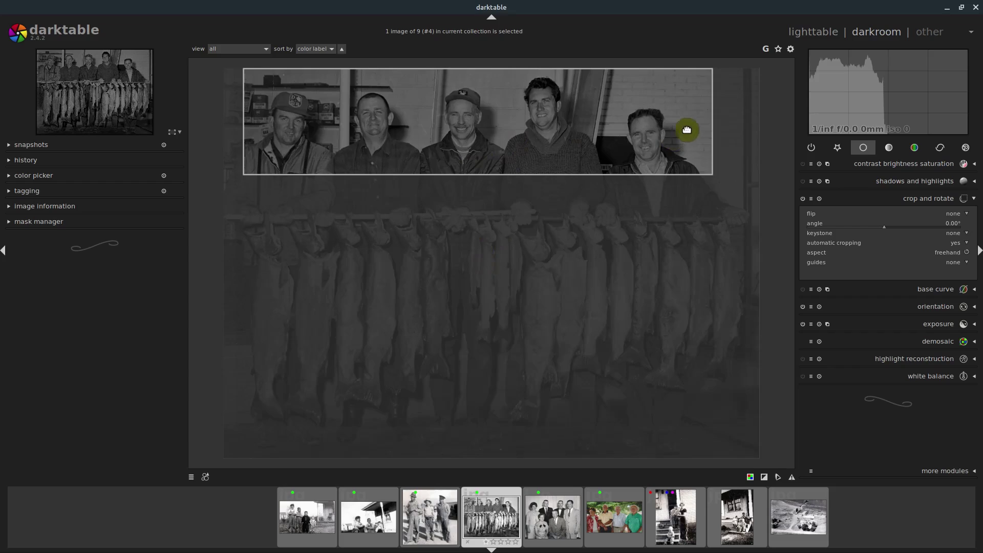
pyautogui.moveTo(706, 112); pyautogui.dragTo(503, 127)
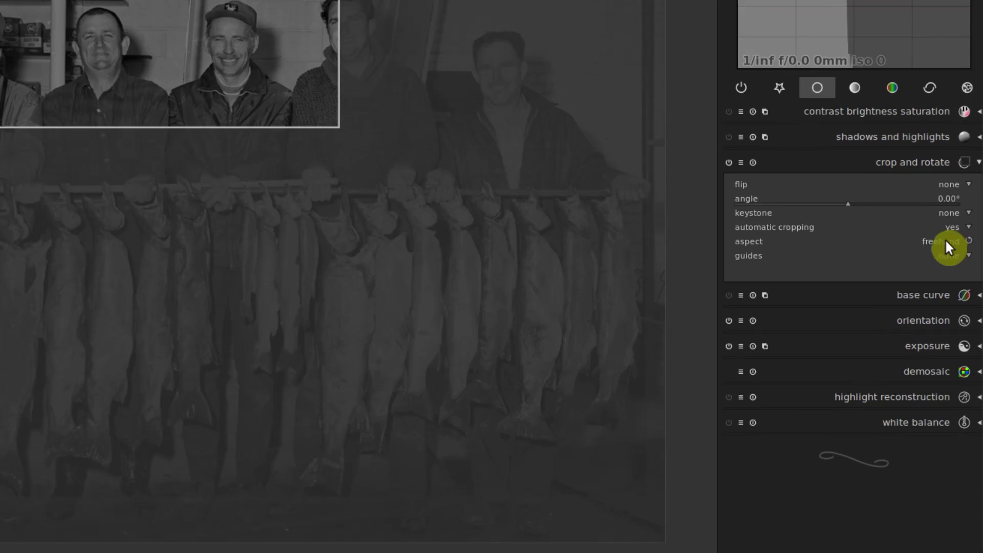
# - Lock the crop to 10:8 print ratio, frame the five men with their fish, and apply it
pyautogui.click(951, 252)
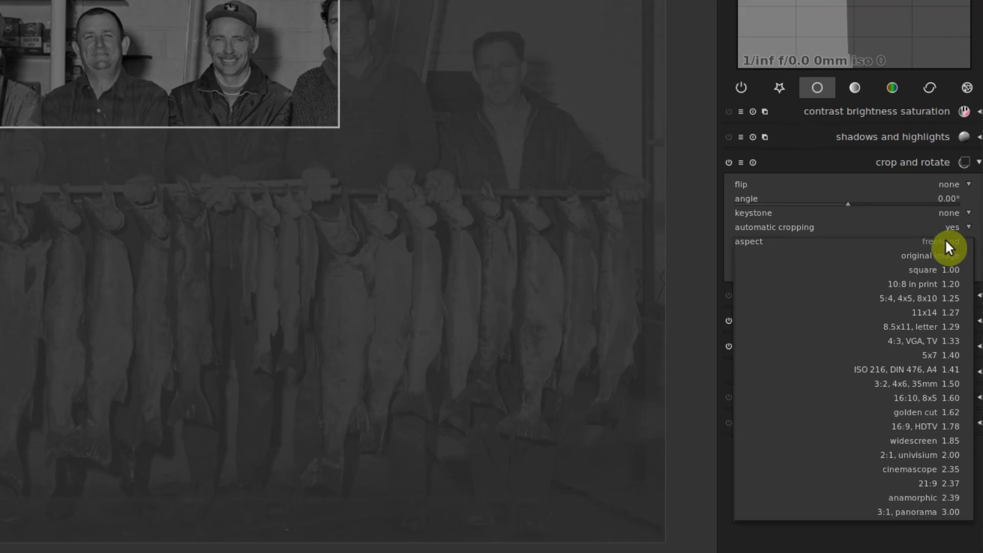
pyautogui.click(906, 285)
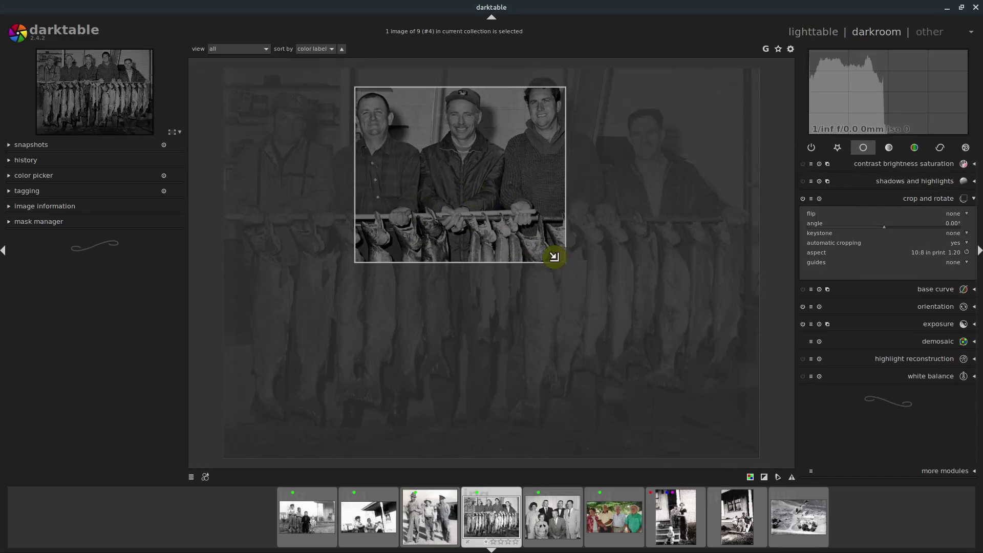
pyautogui.moveTo(554, 257); pyautogui.dragTo(693, 362)
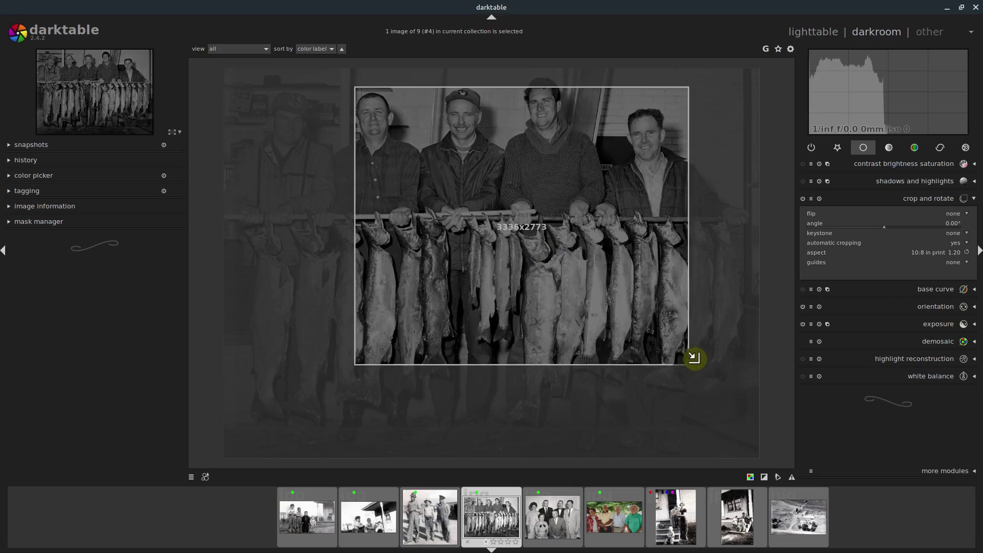
pyautogui.moveTo(547, 267); pyautogui.dragTo(496, 276)
pyautogui.moveTo(590, 344); pyautogui.dragTo(757, 436)
pyautogui.moveTo(590, 362); pyautogui.dragTo(502, 302)
pyautogui.moveTo(724, 119); pyautogui.dragTo(720, 122)
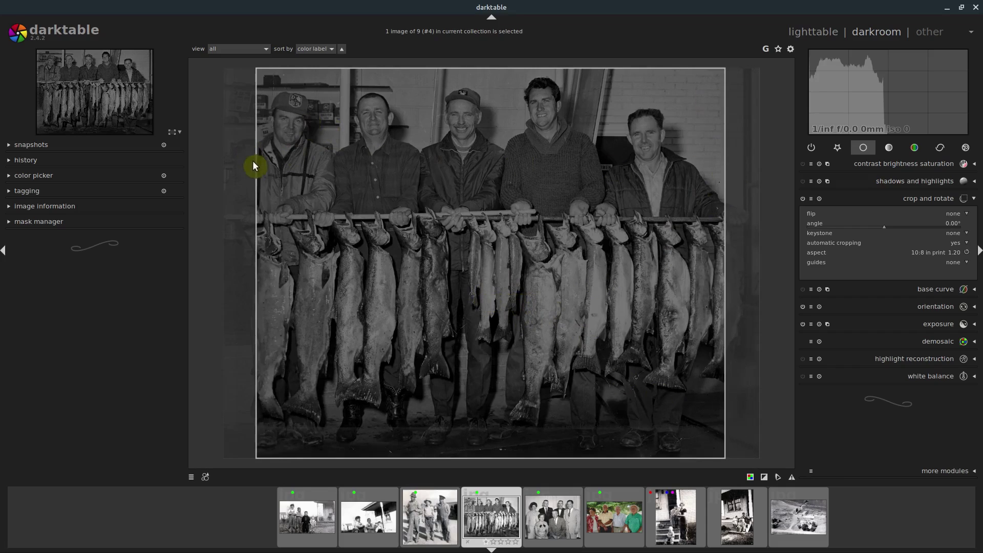
pyautogui.doubleClick(612, 154)
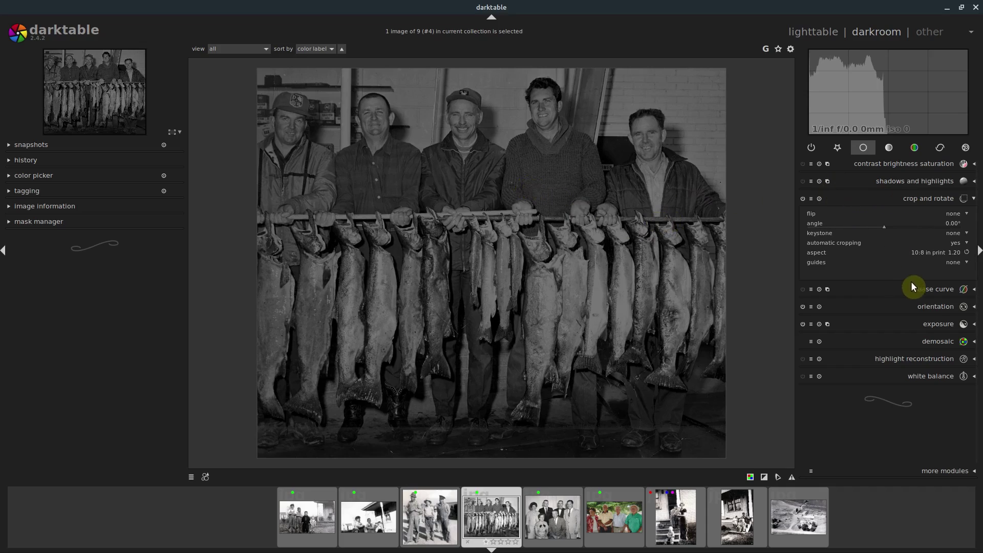
# - Push the fishing photo's exposure up to about +1.68 EV, washing it nearly white
pyautogui.click(927, 324)
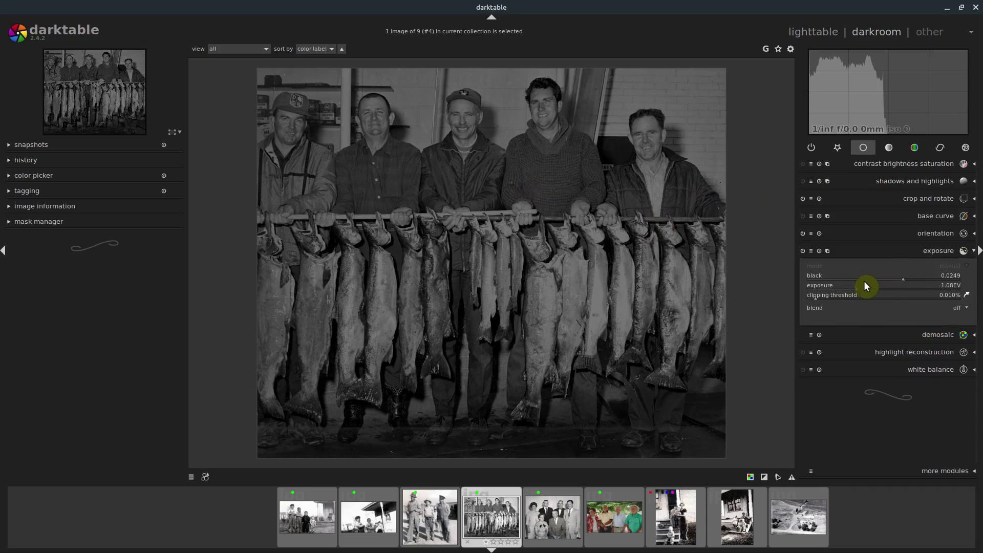
pyautogui.moveTo(859, 290); pyautogui.dragTo(930, 290)
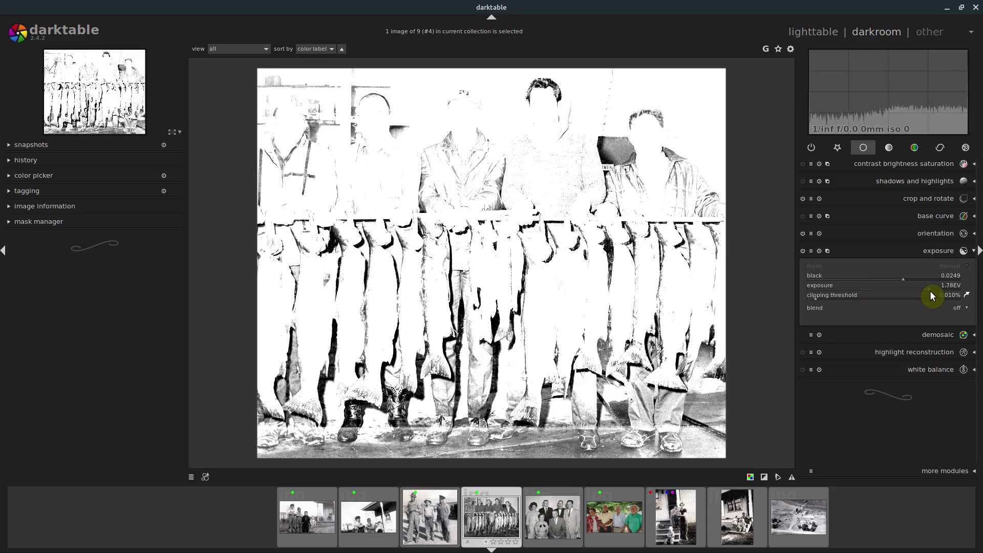
# - From the lighttable, export the fishing photo as a JPEG (8-bit) at quality 95
pyautogui.click(813, 32)
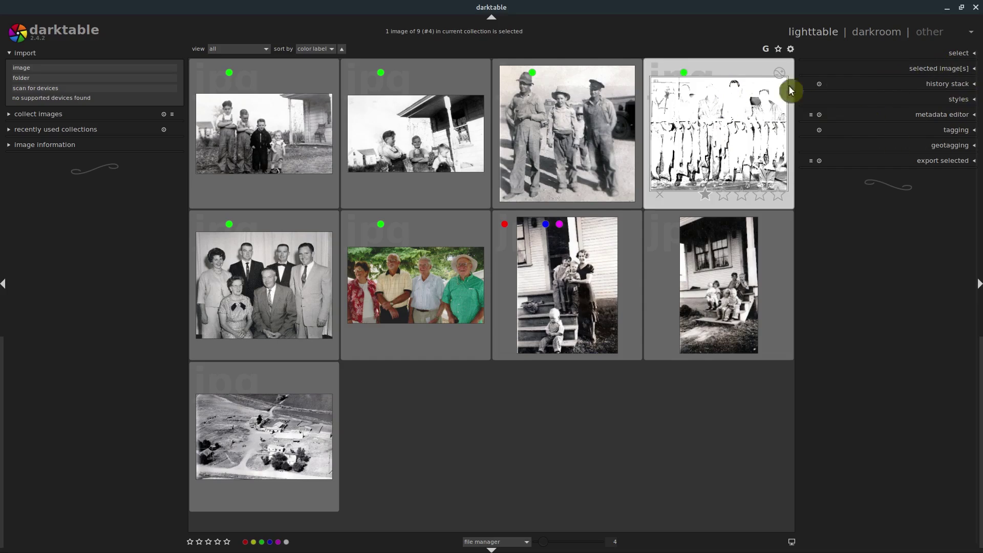
pyautogui.click(917, 68)
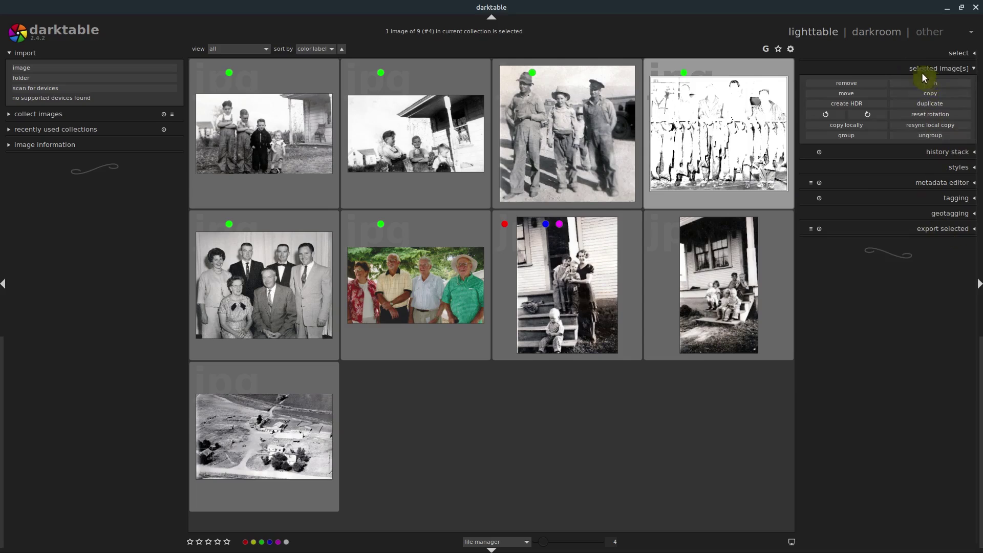
pyautogui.click(922, 70)
pyautogui.click(931, 161)
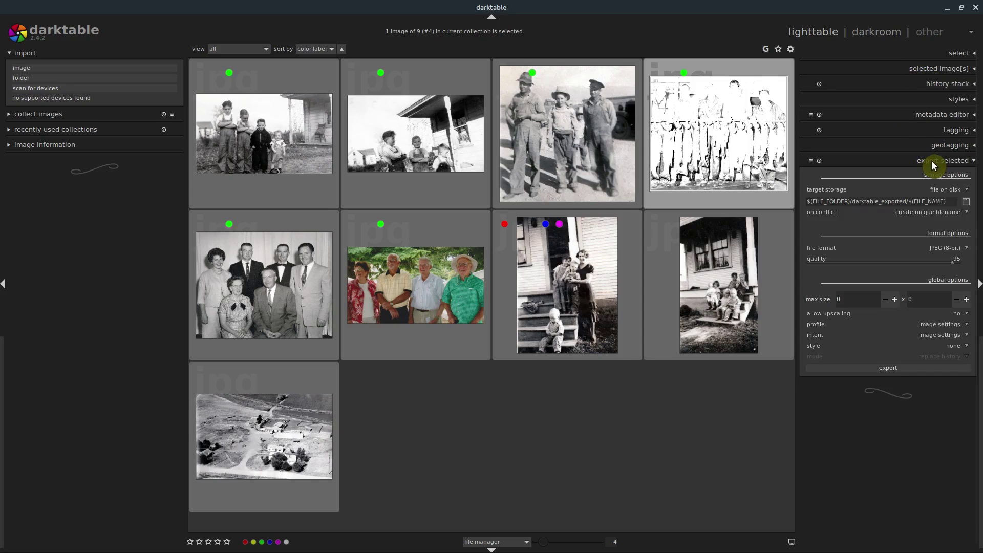
pyautogui.click(878, 367)
# - Browse Nemo to Pictures > Old_Scanned_Photos > darktable_exported and view 091.jpg
pyautogui.moveTo(275, 550)
pyautogui.click(109, 542)
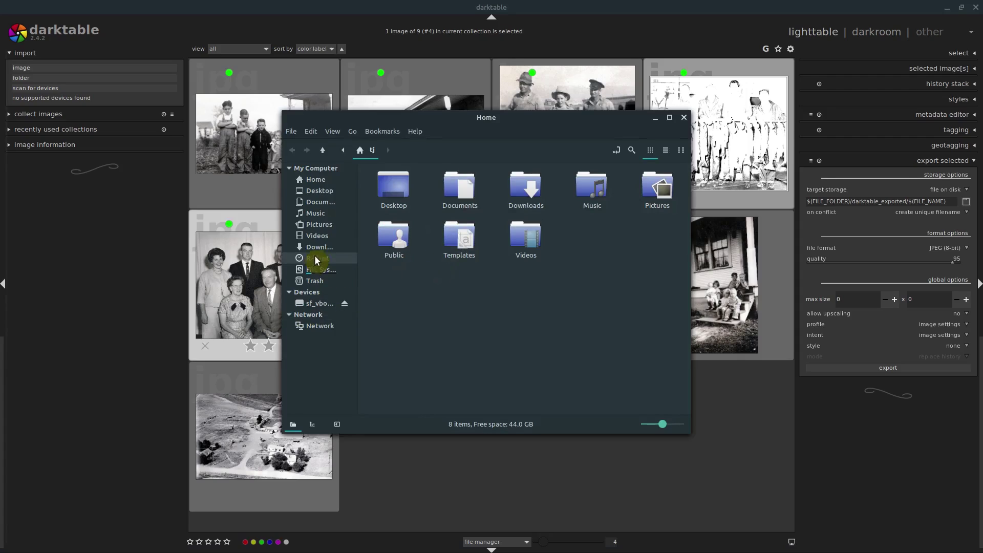
pyautogui.click(315, 226)
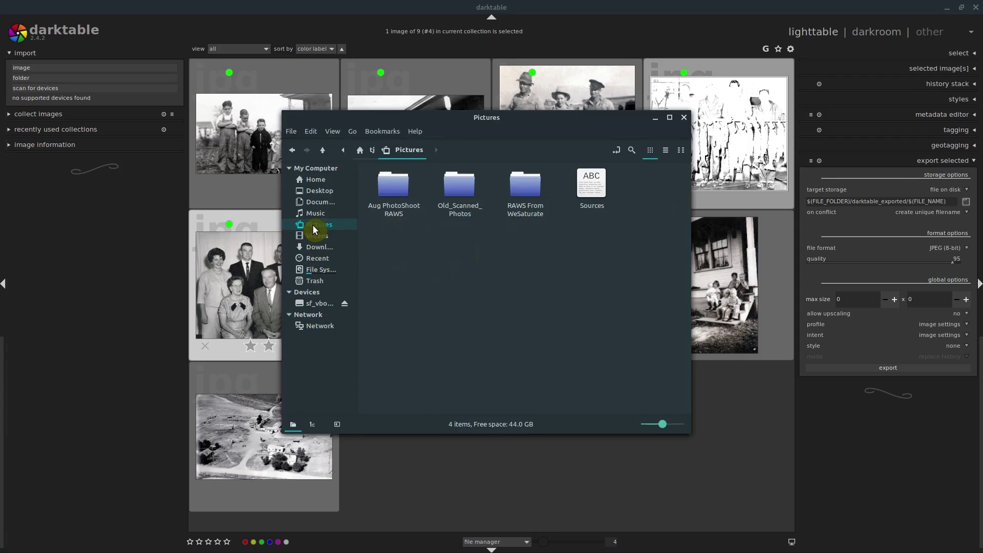
pyautogui.doubleClick(457, 210)
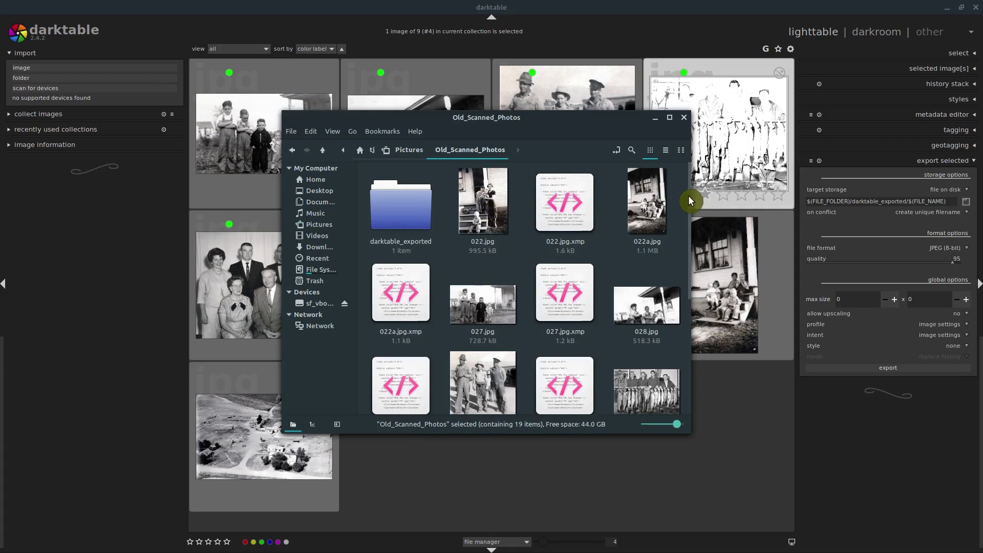
pyautogui.moveTo(688, 195); pyautogui.dragTo(691, 327)
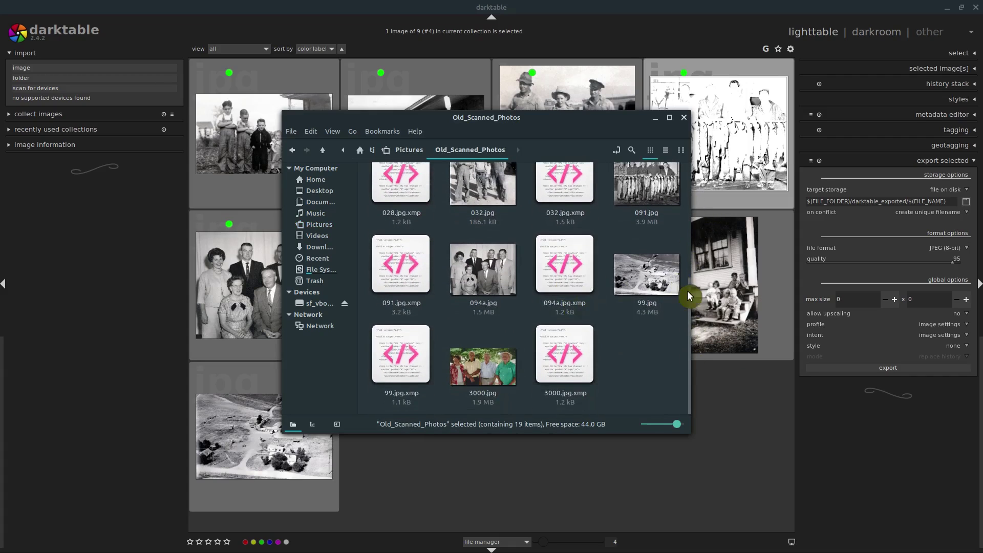
pyautogui.moveTo(689, 292); pyautogui.dragTo(686, 152)
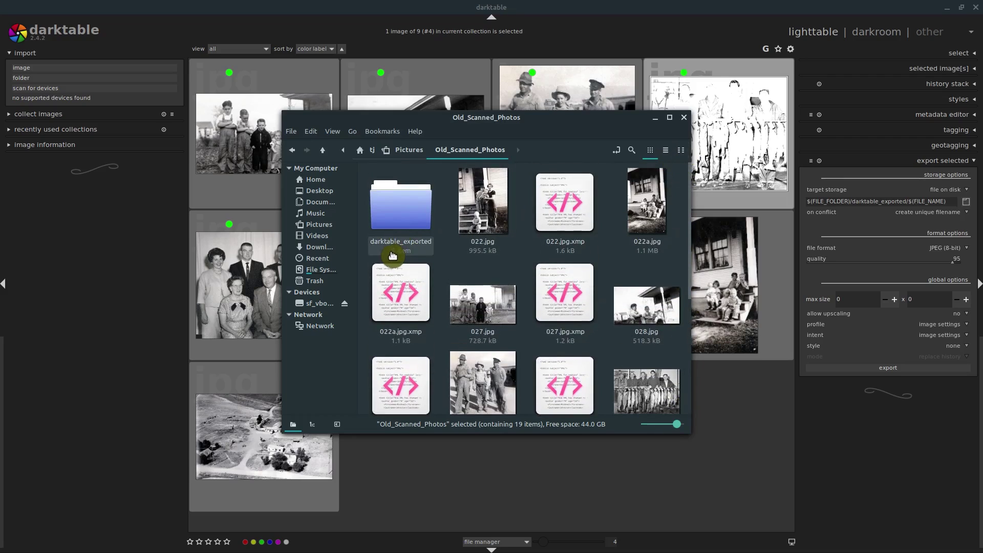
pyautogui.click(403, 208)
pyautogui.doubleClick(402, 208)
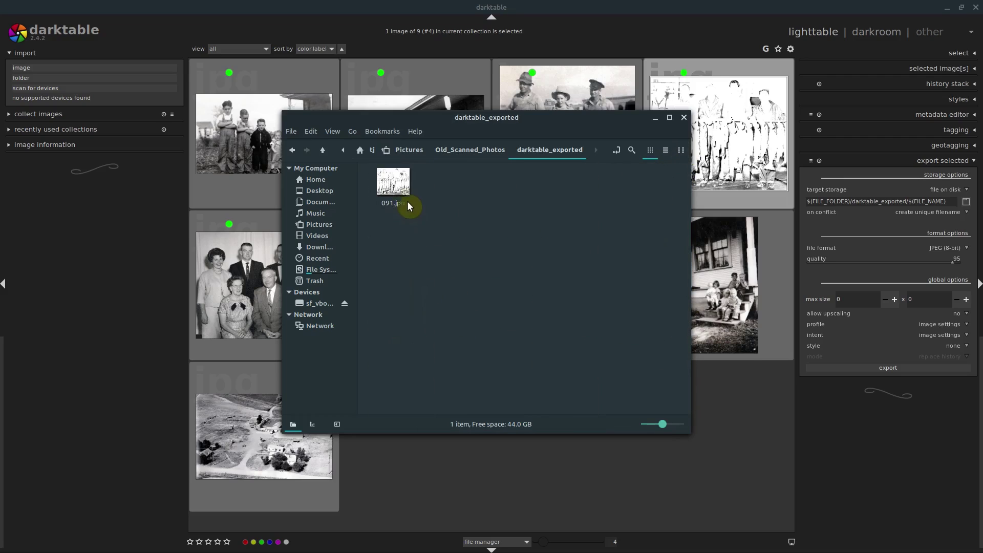
pyautogui.doubleClick(405, 198)
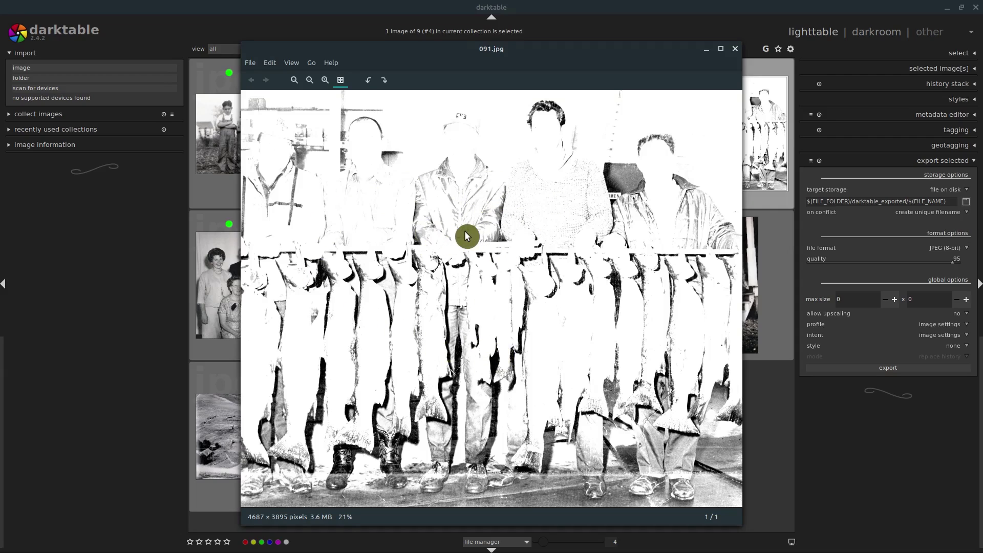
pyautogui.click(735, 49)
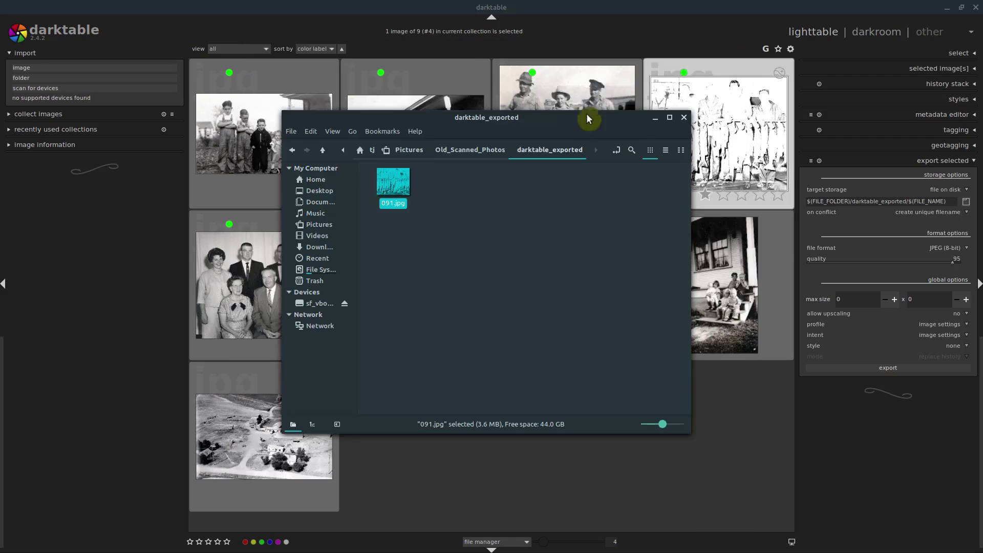
# - Close Nemo, open the four-person colour photo in darkroom, and nudge saturation to -0.03
pyautogui.click(686, 121)
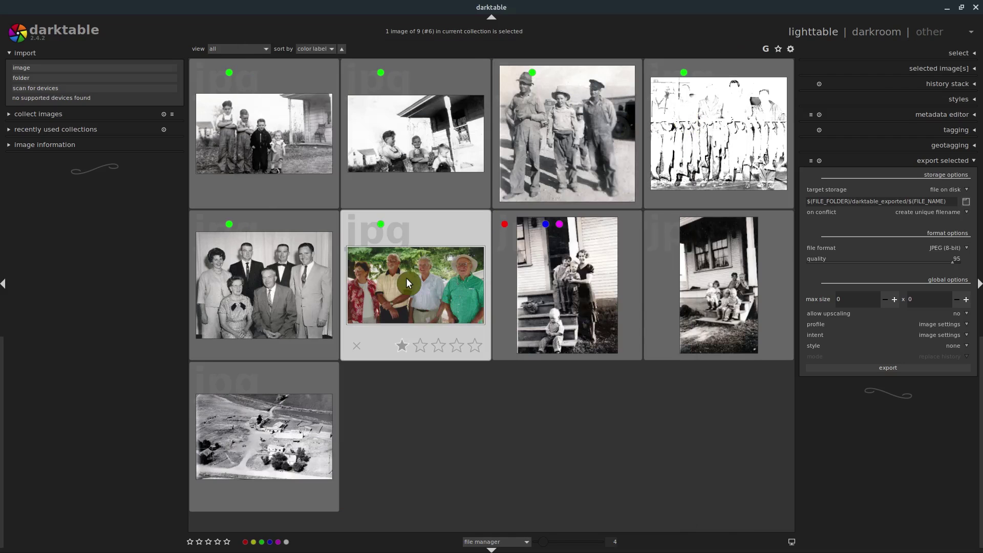
pyautogui.doubleClick(432, 281)
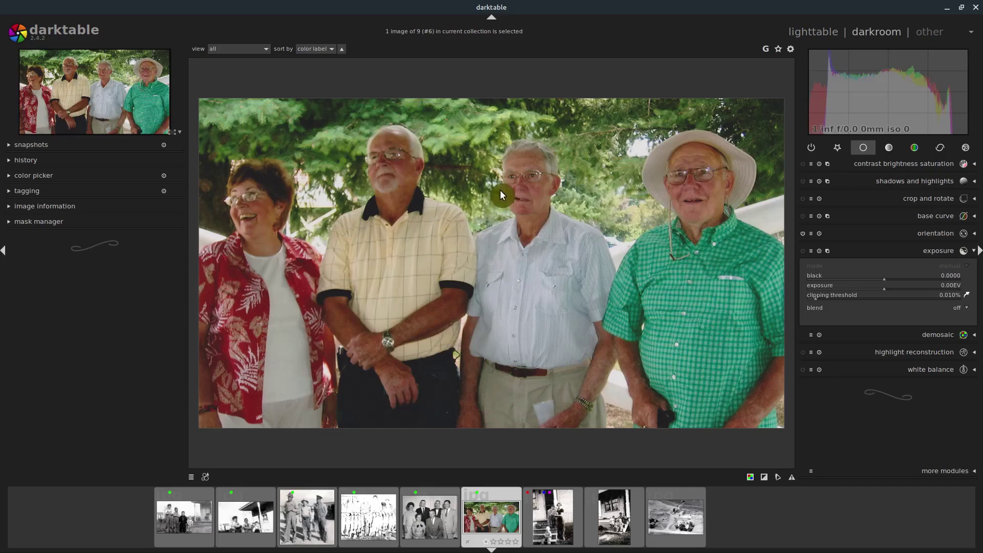
pyautogui.click(879, 166)
pyautogui.moveTo(884, 200)
pyautogui.mouseDown()
pyautogui.moveTo(926, 200)
pyautogui.moveTo(791, 206)
pyautogui.moveTo(880, 202)
pyautogui.mouseUp()
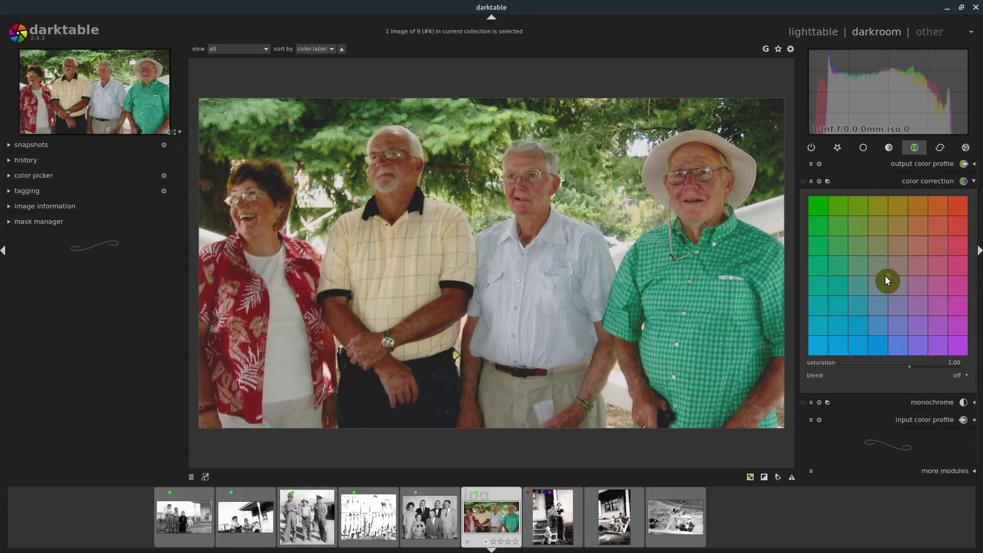
# - Drag the color correction highlight point toward yellow-green and the shadow point toward cyan-green
pyautogui.moveTo(885, 274); pyautogui.dragTo(827, 320)
pyautogui.moveTo(891, 281); pyautogui.dragTo(931, 243)
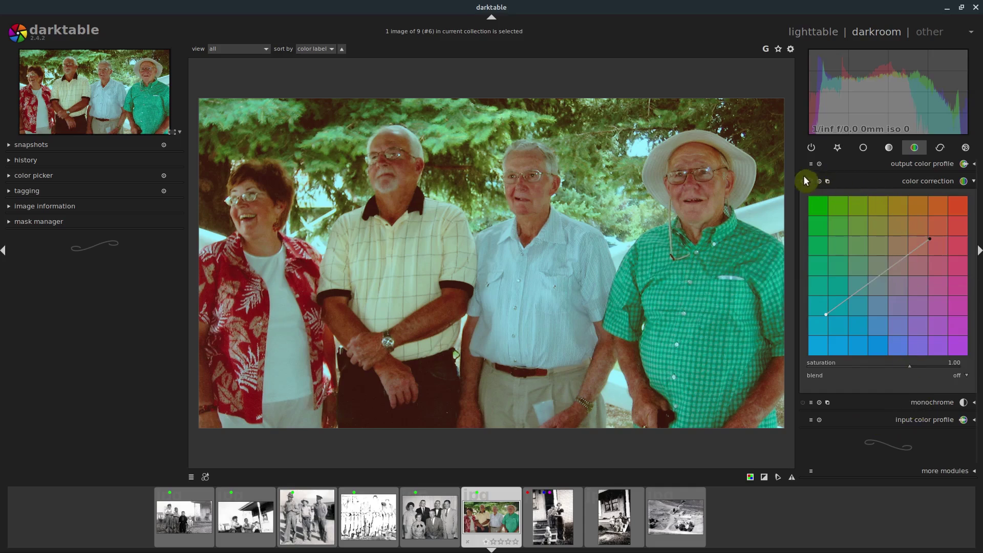
# - Star the vignetting module from the extra modules list and turn it on
pyautogui.click(863, 147)
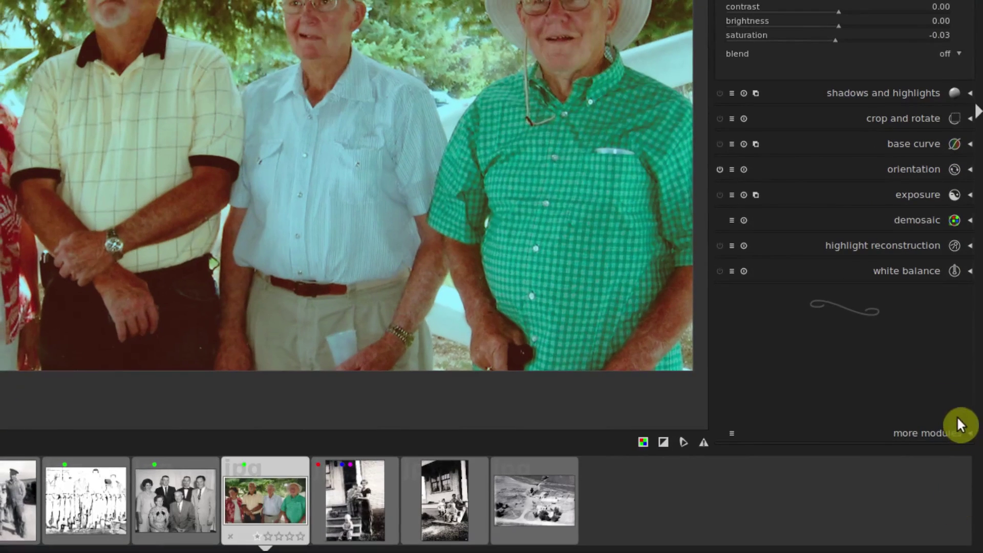
pyautogui.click(932, 434)
pyautogui.scroll(-4, 822, 355)
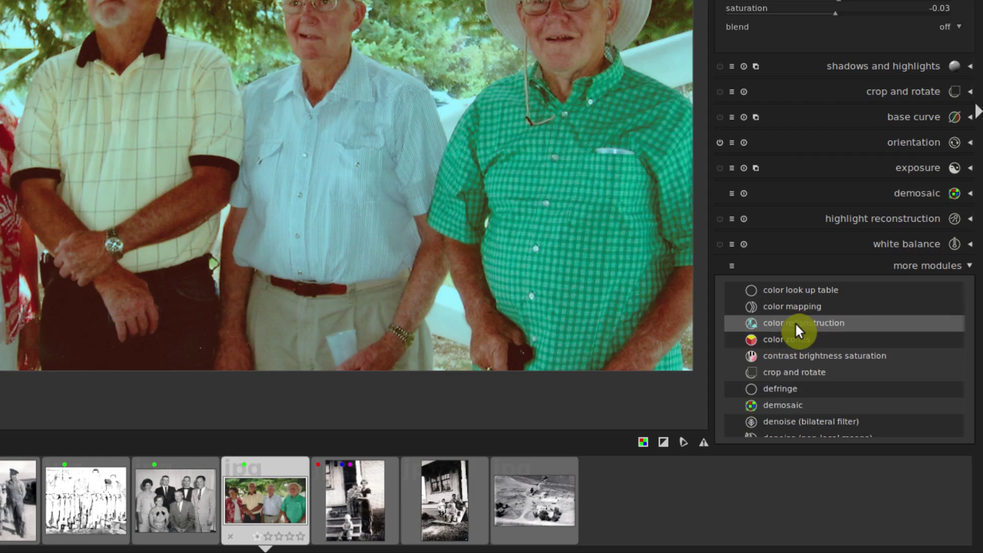
pyautogui.scroll(-15, 784, 392)
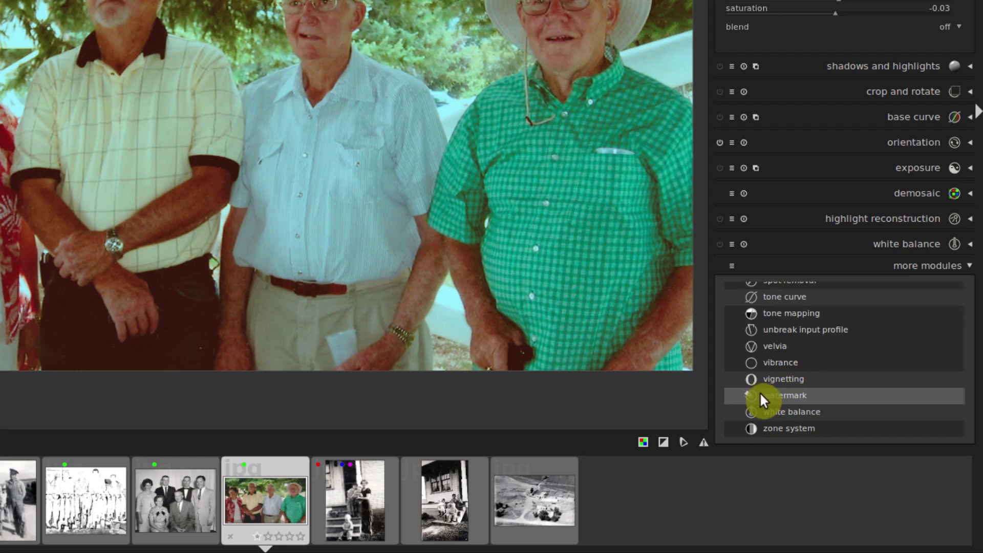
pyautogui.click(776, 377)
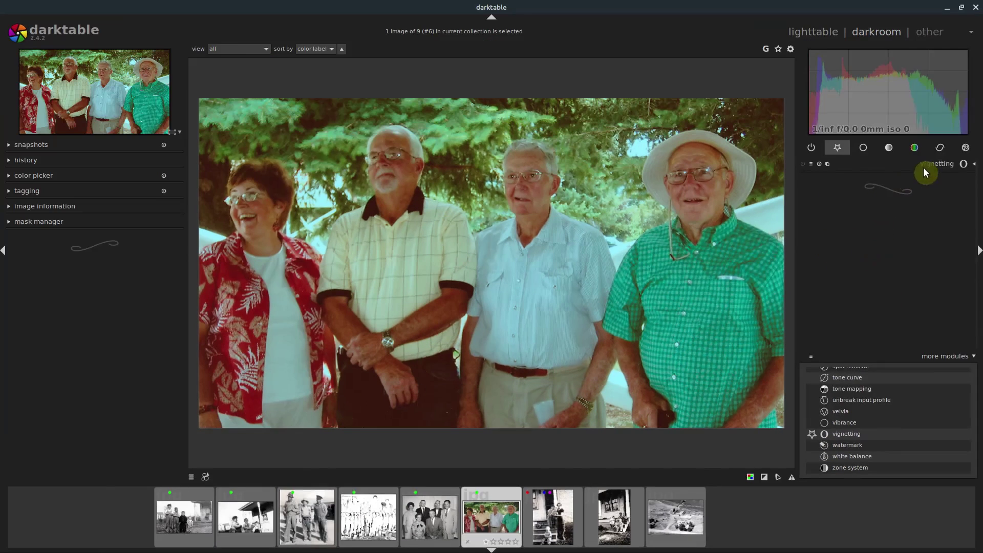
pyautogui.click(802, 163)
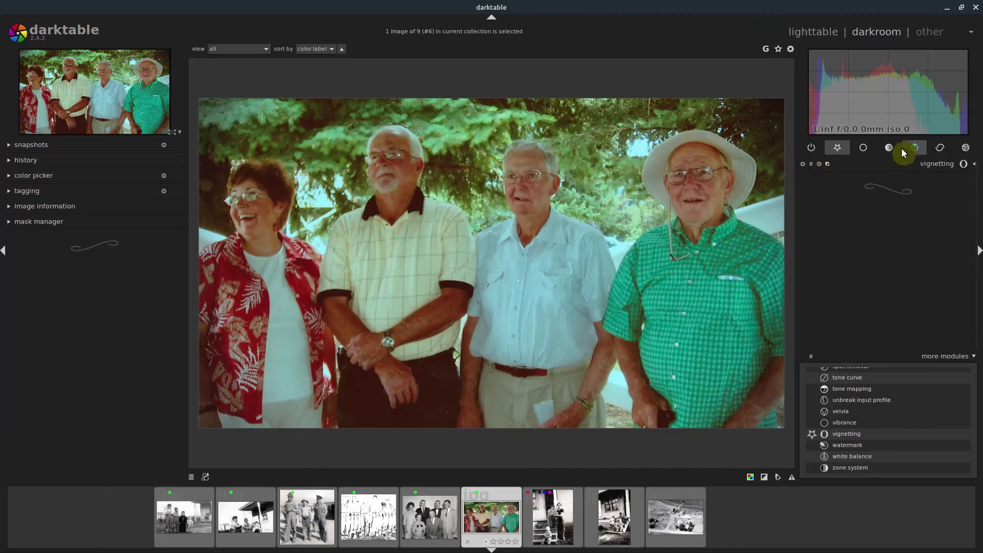
# - Set the vignette scale to 60.47%, then return to the lighttable grid
pyautogui.click(934, 162)
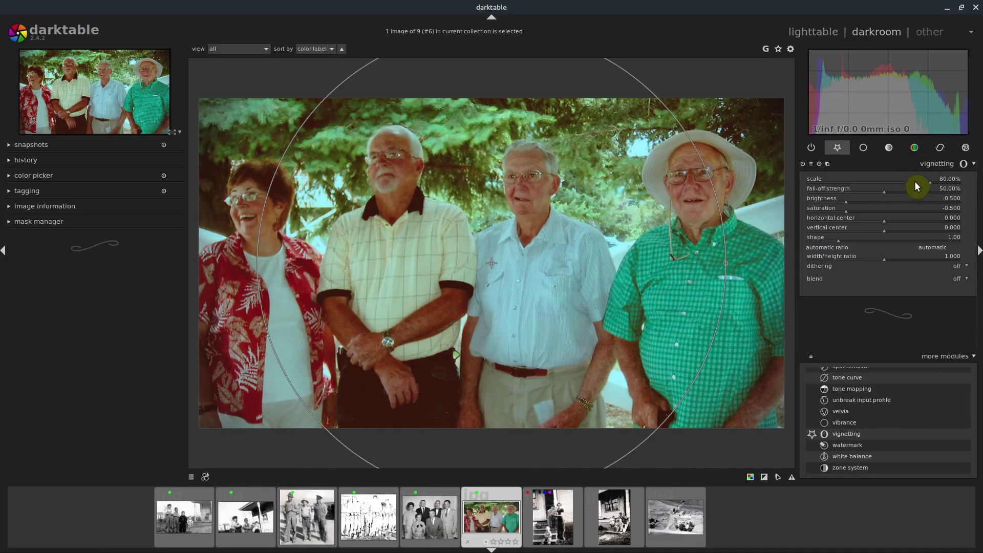
pyautogui.moveTo(929, 184); pyautogui.dragTo(899, 191)
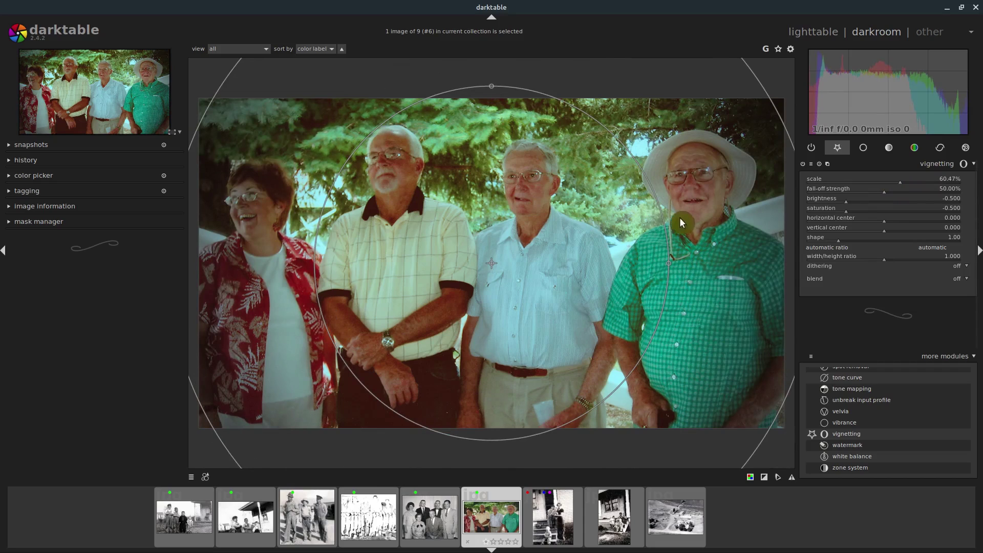
pyautogui.click(810, 29)
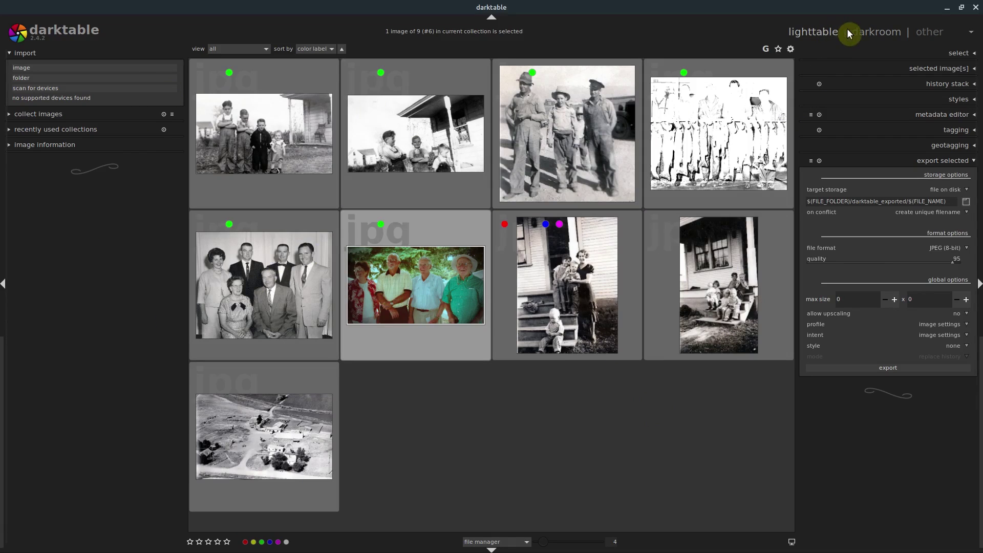
# - Review image #6 in darkroom, go back to lighttable, and deselect all images
pyautogui.click(867, 33)
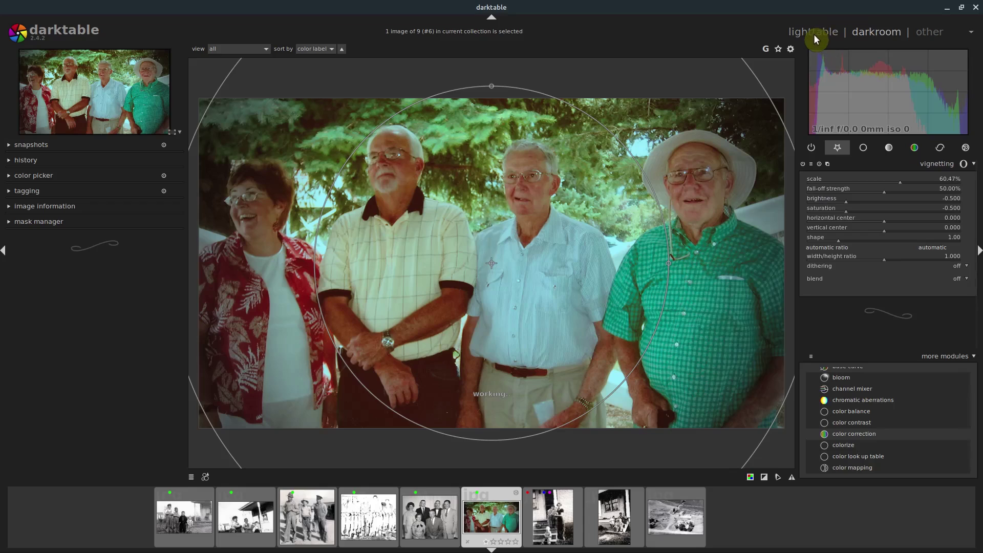
pyautogui.click(824, 30)
pyautogui.click(863, 33)
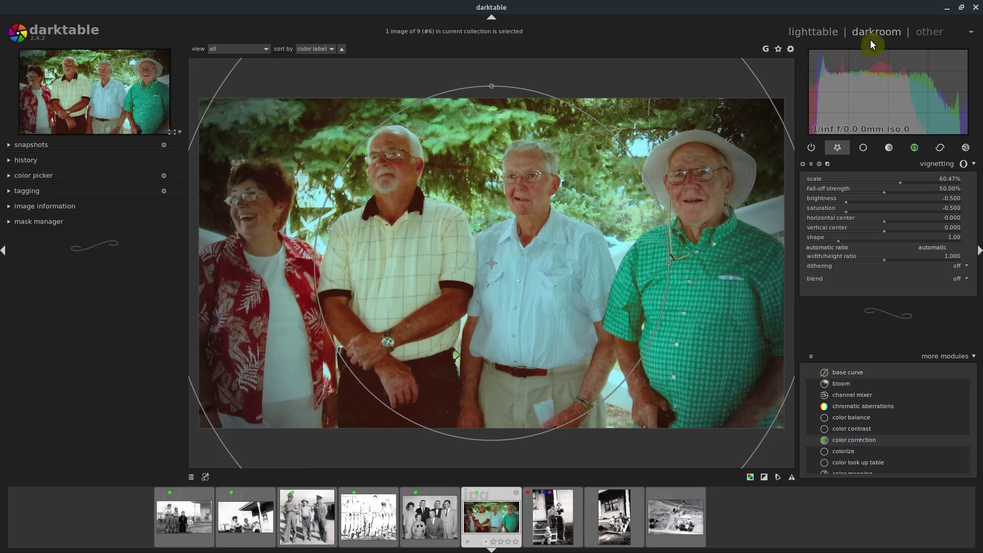
pyautogui.click(808, 33)
pyautogui.click(409, 455)
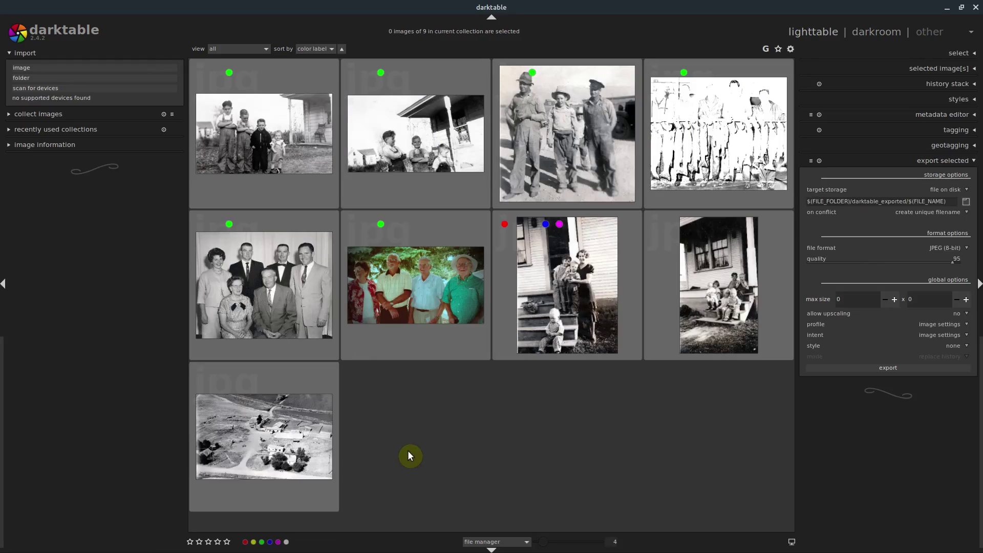